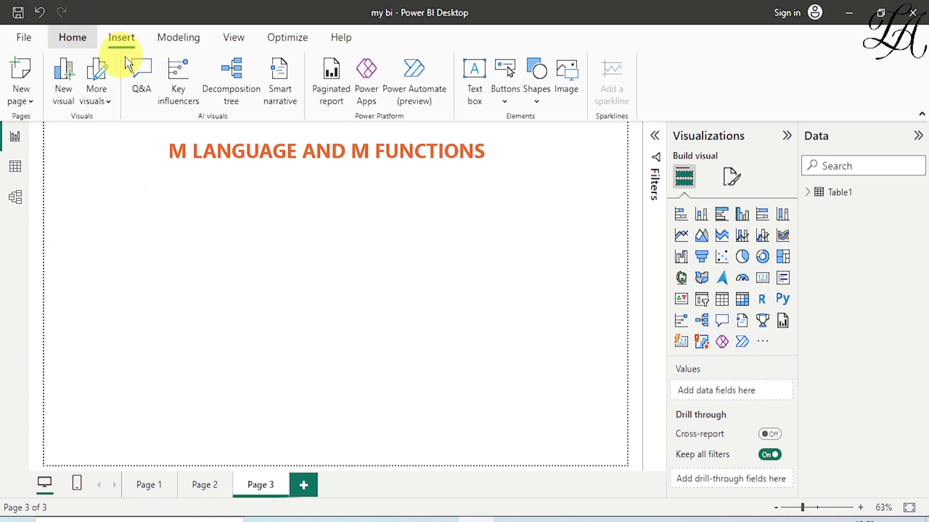
Import Table1 from Company Data.xlsx for transformation in Power Query Editor and delete its Changed Type step
click(79, 37)
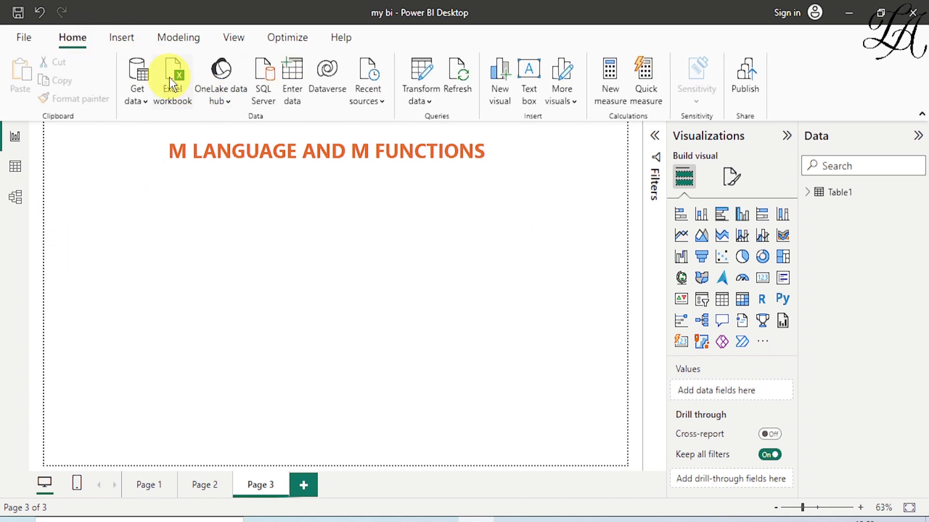
click(170, 77)
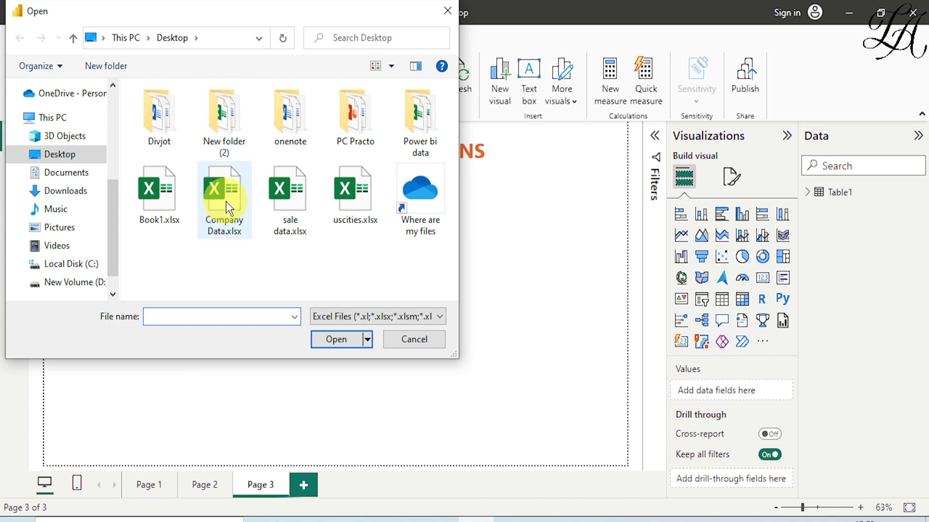
click(226, 200)
click(329, 342)
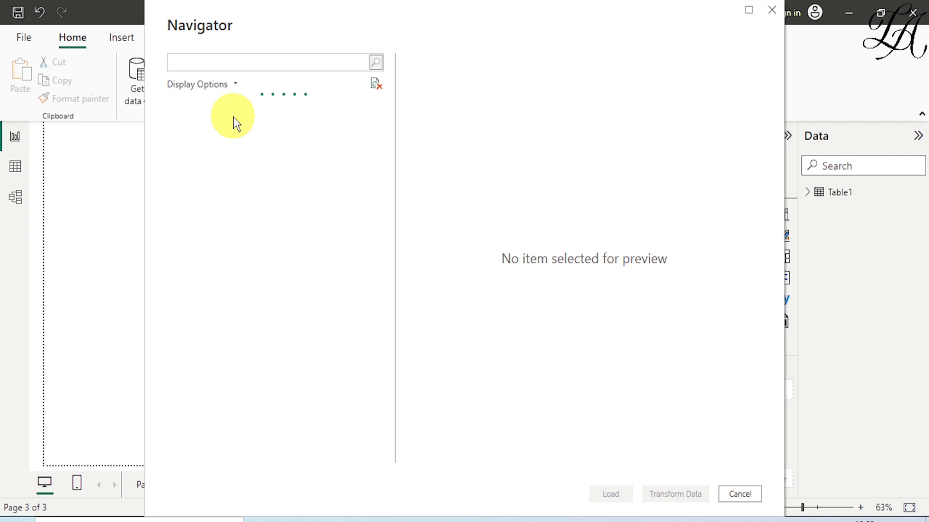
click(214, 129)
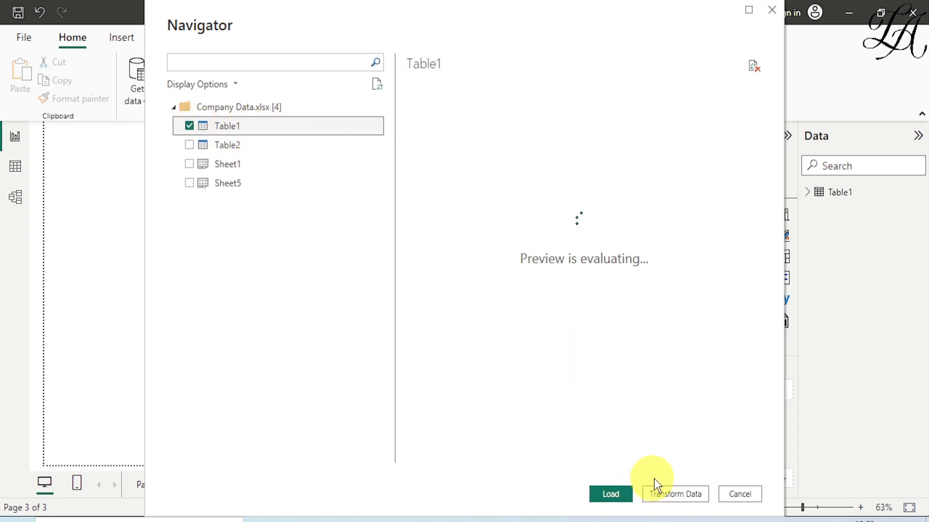
click(692, 492)
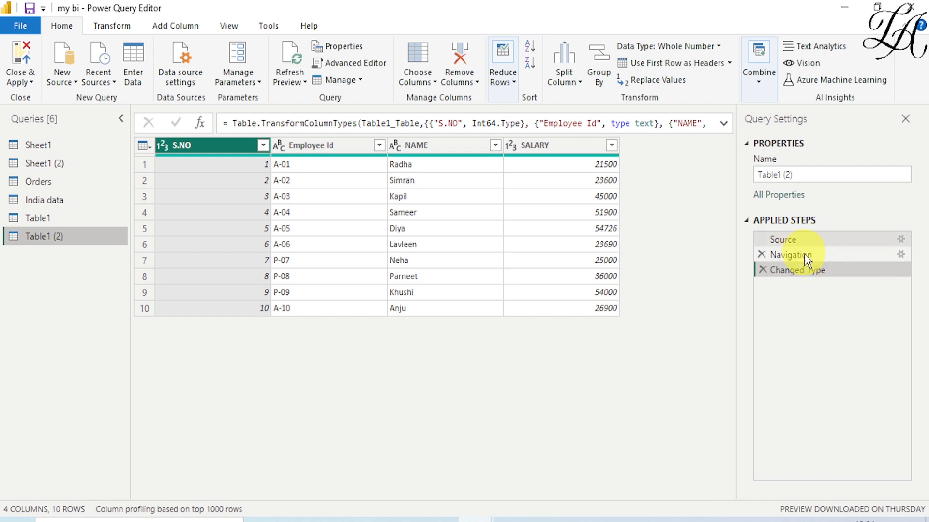
click(763, 269)
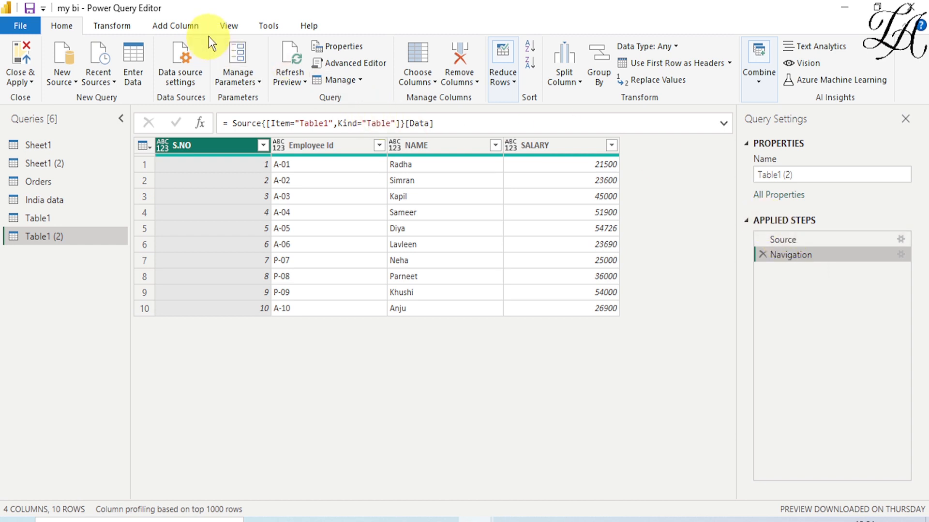
Examine the M code of the Table1 (2) query in the Advanced Editor, focusing on the Source line, and close it without changes
click(231, 26)
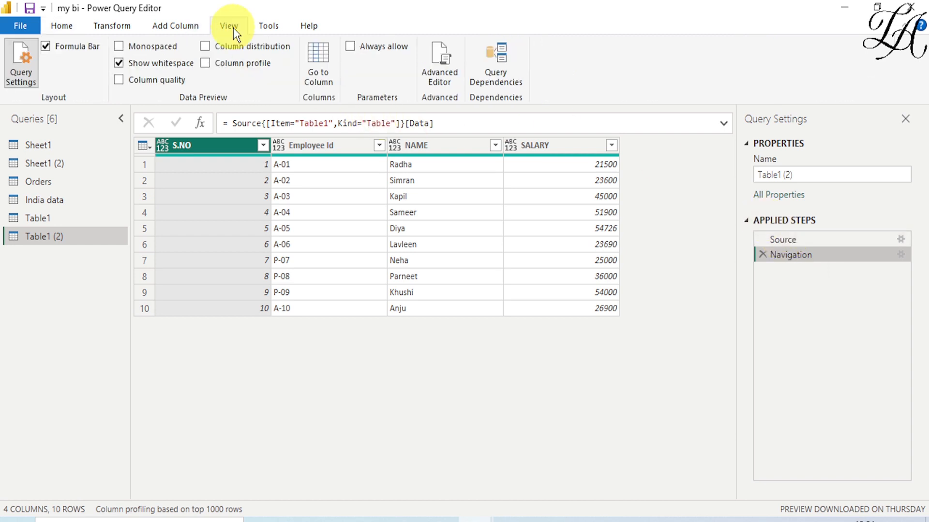
click(439, 60)
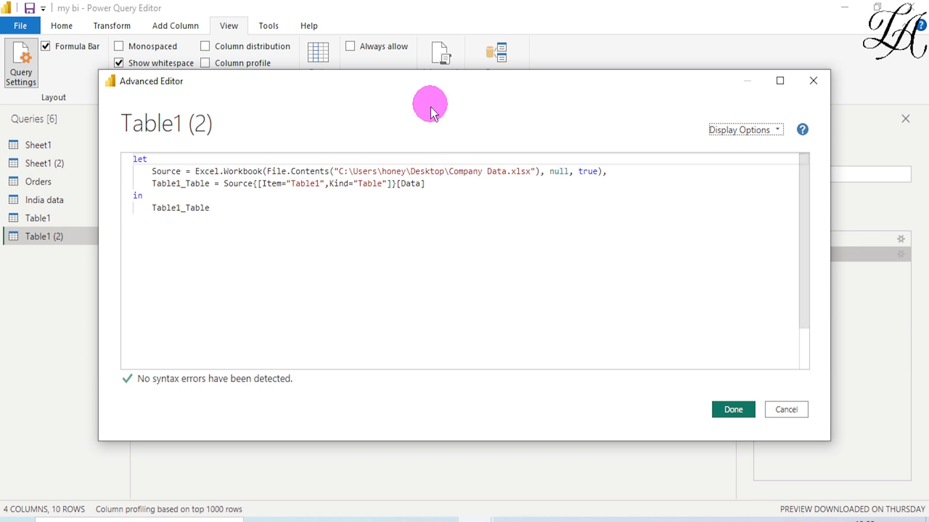
click(414, 214)
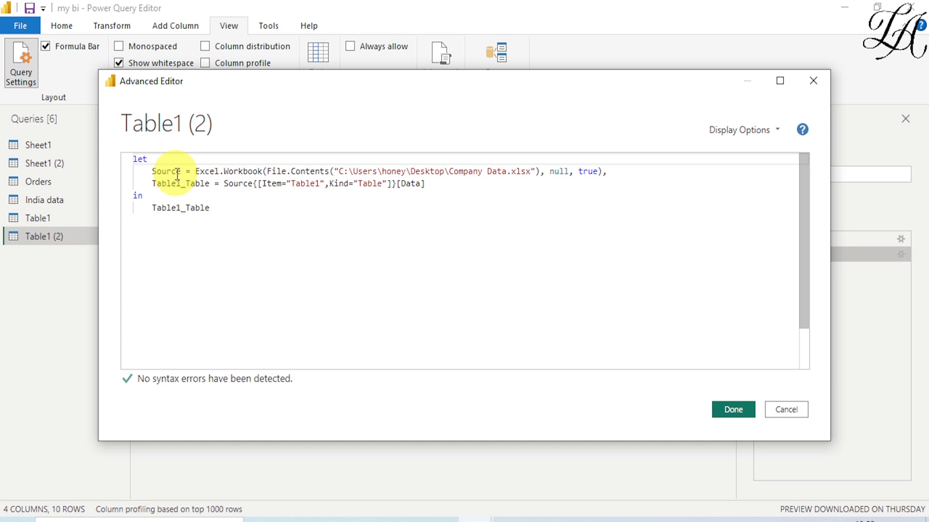
click(354, 171)
drag(354, 171, 482, 171)
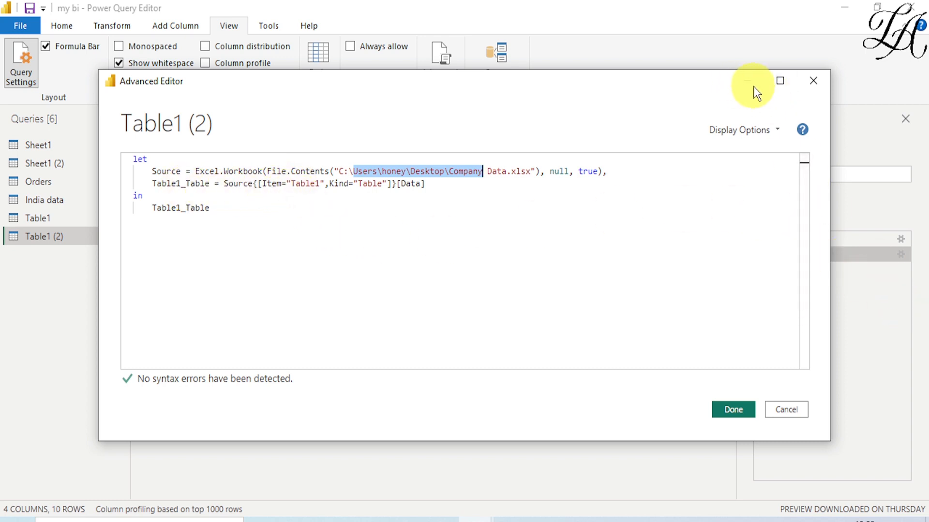
drag(654, 86, 520, 112)
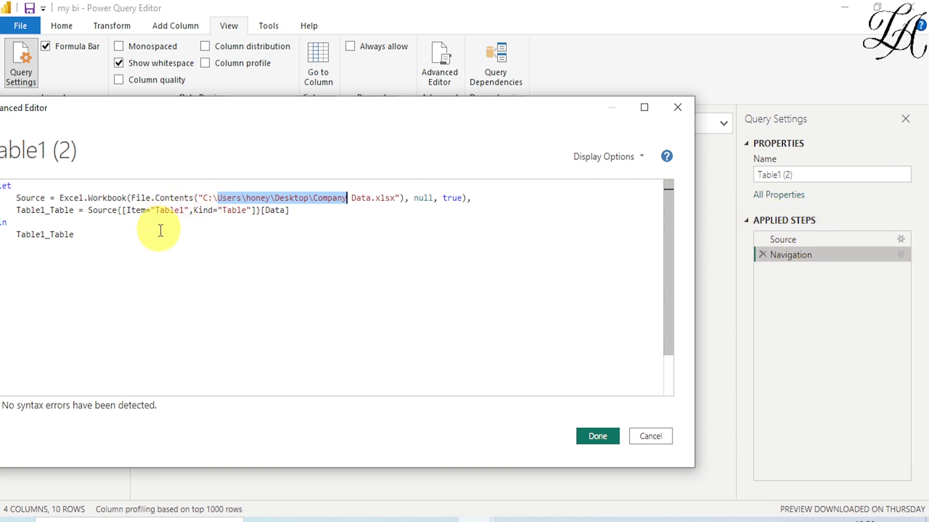
drag(197, 151, 371, 105)
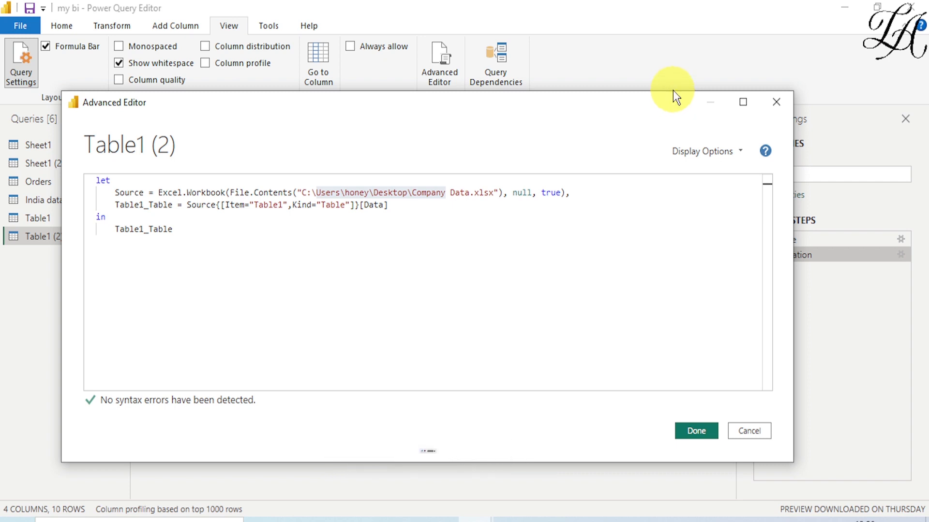
drag(674, 92, 647, 274)
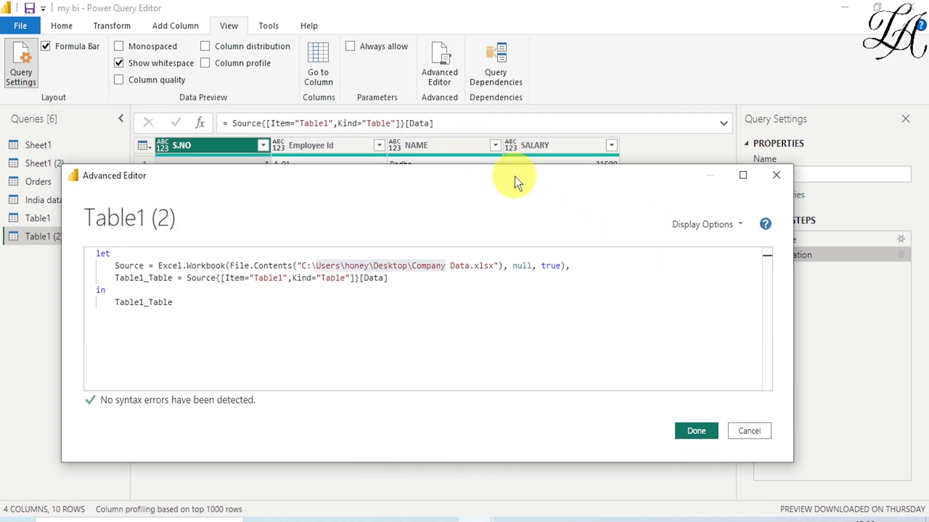
drag(515, 176, 487, 293)
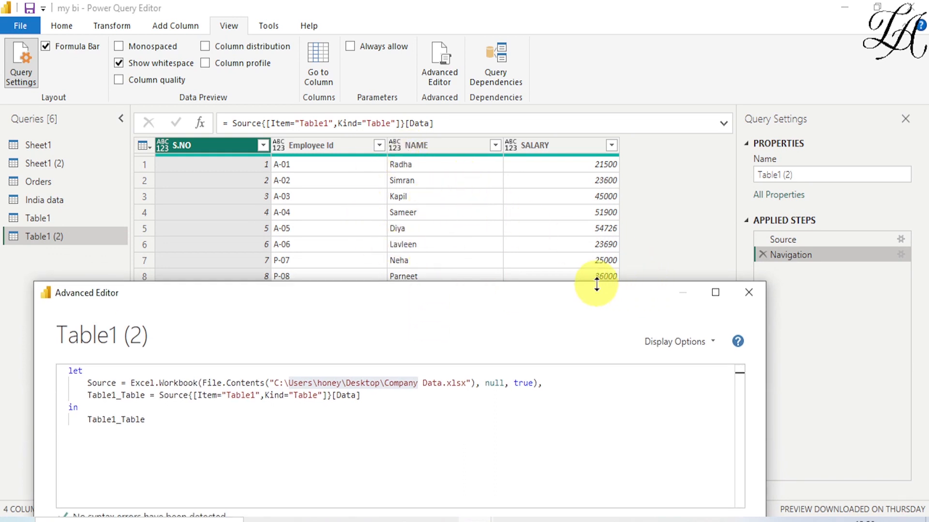
drag(596, 285, 612, 133)
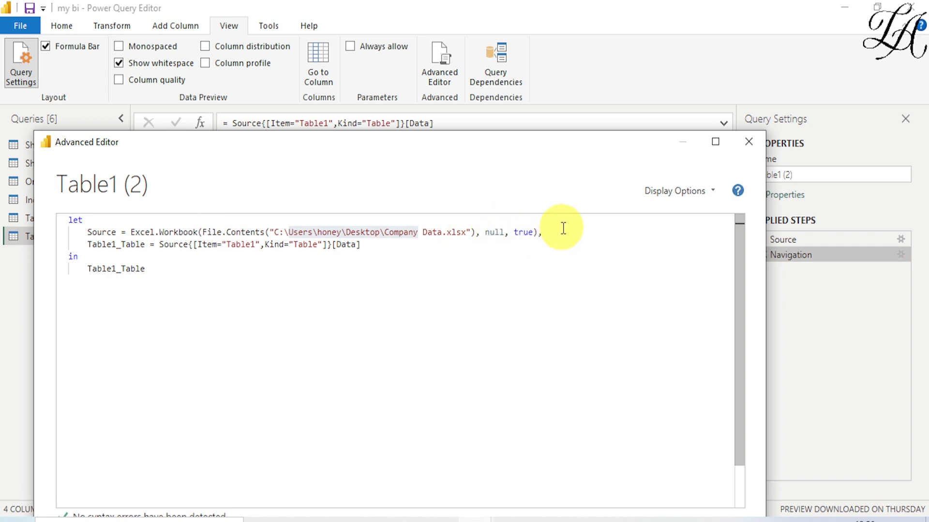
drag(561, 232, 149, 223)
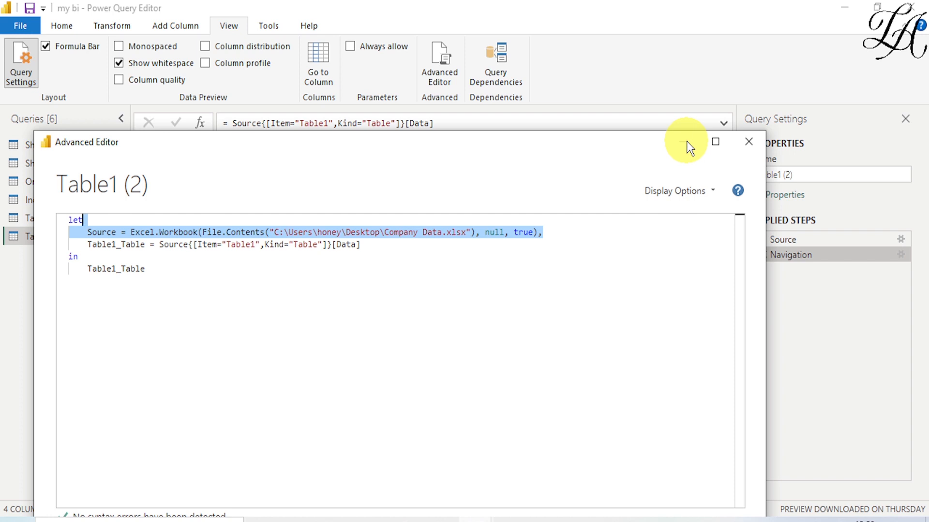
click(753, 141)
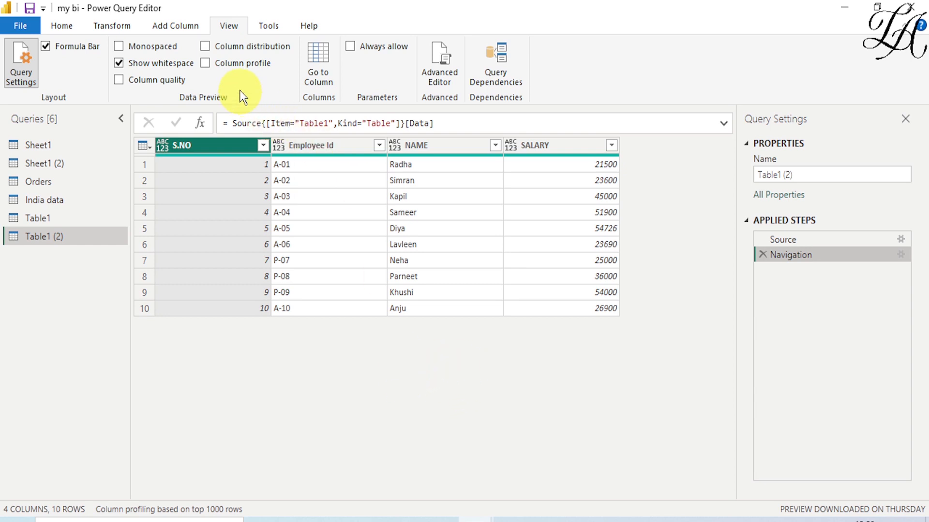
Start a custom column in the Table1 (2) query and name it NEW SALARY
click(177, 27)
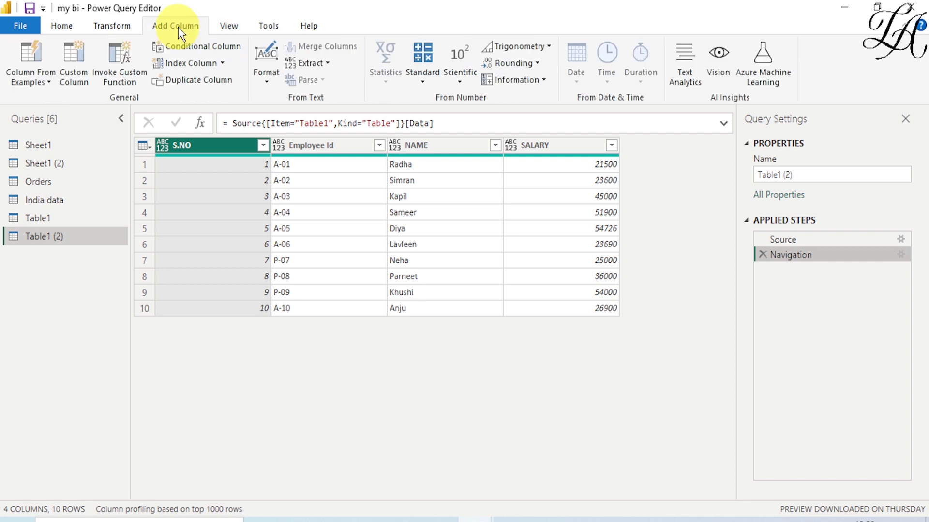
click(74, 62)
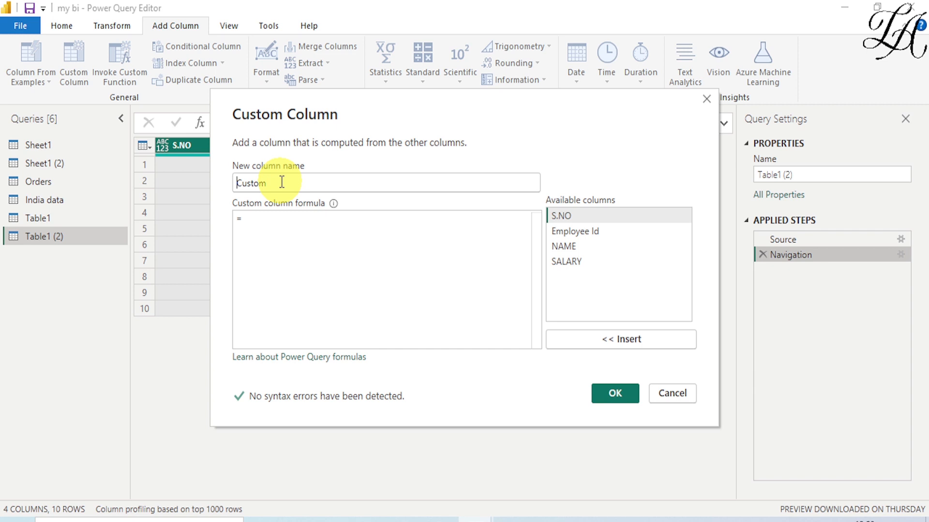
drag(266, 182, 220, 180)
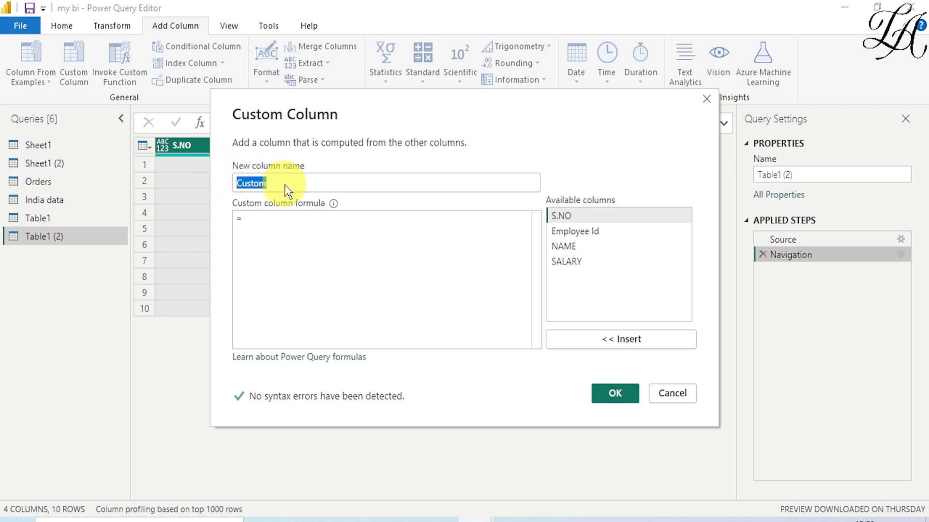
text(nEW)
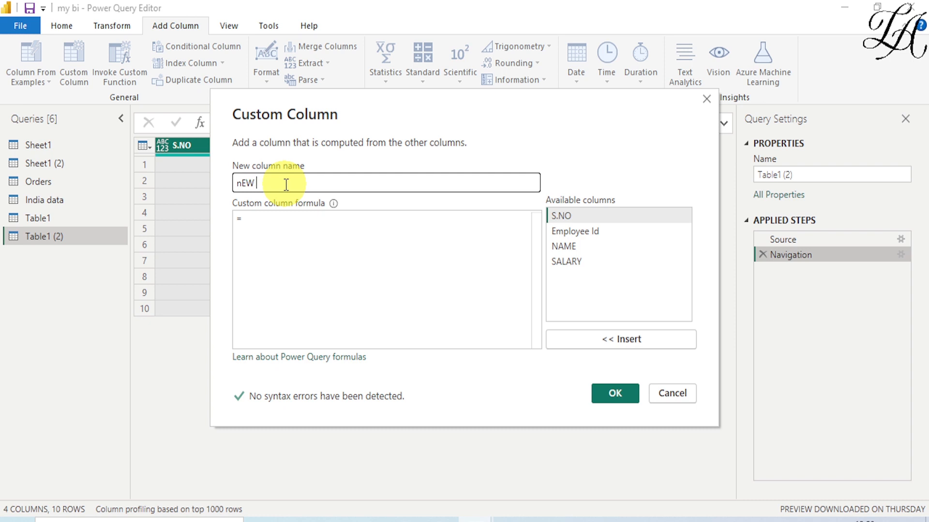
key(BackSpace)
key(BackSpace)
key(BackSpace)
key(BackSpace)
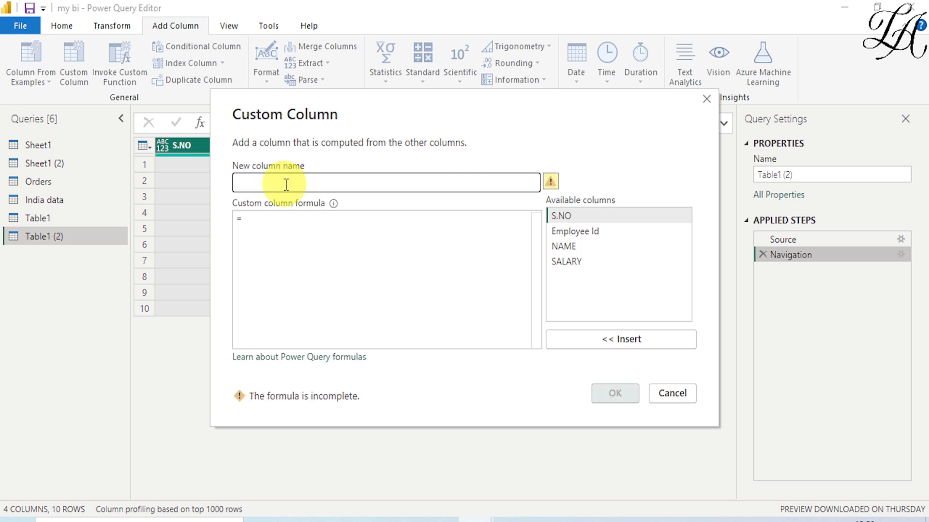
text(NEW SA)
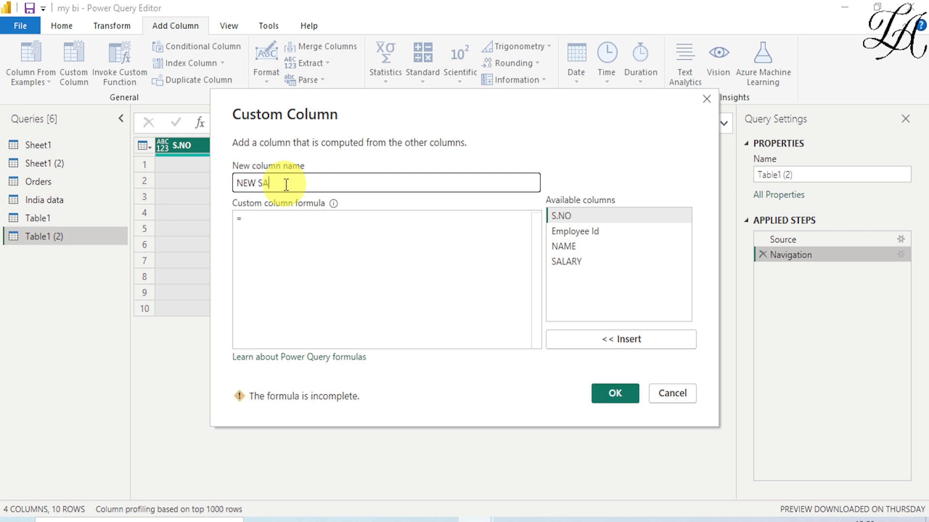
text(LARY)
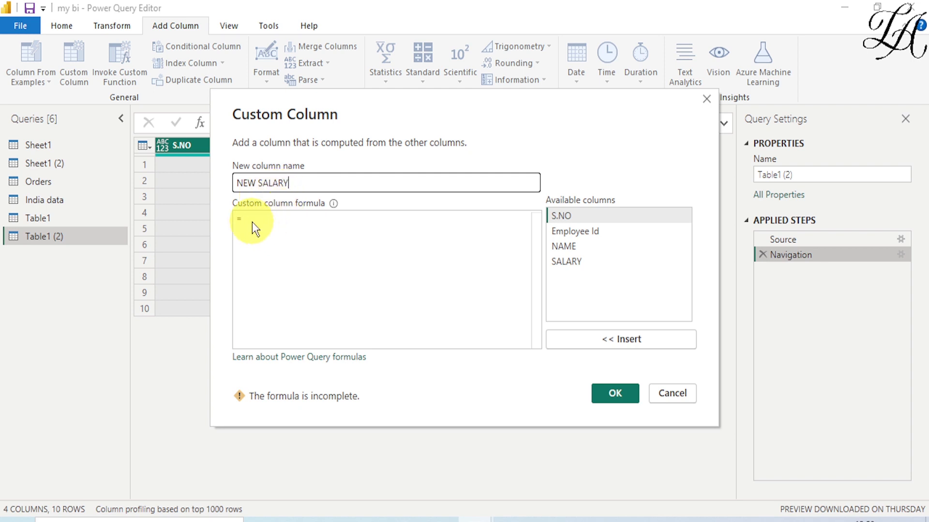
Create the NEW SALARY column with the formula [SALARY]+2000 and set its data type to Whole Number
click(251, 222)
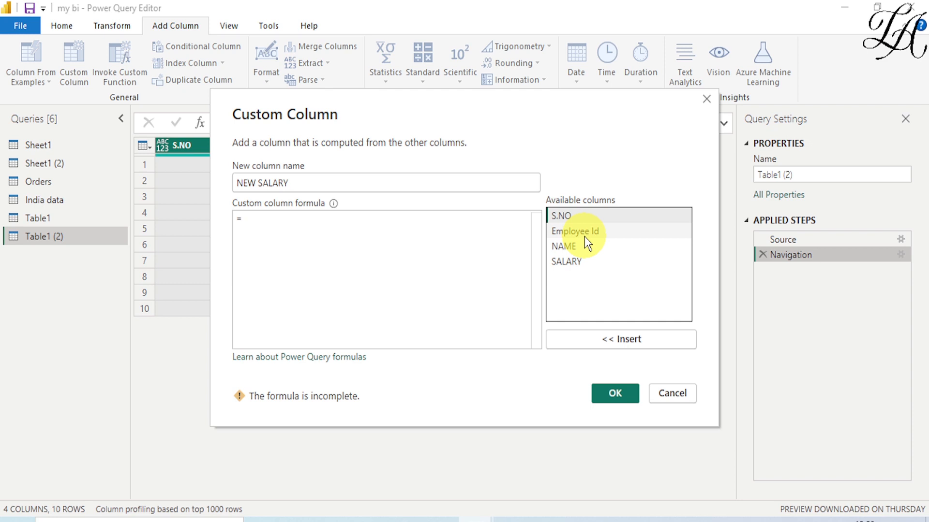
double_click(584, 262)
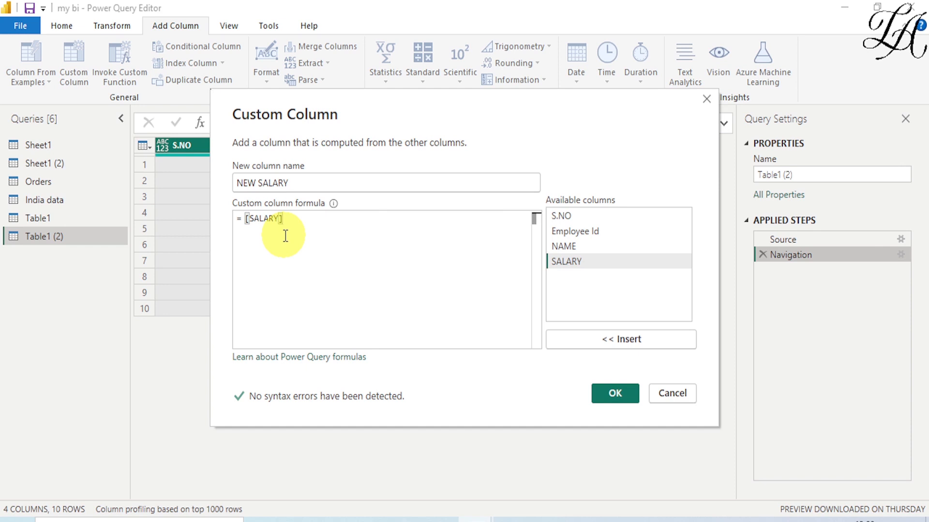
text(+)
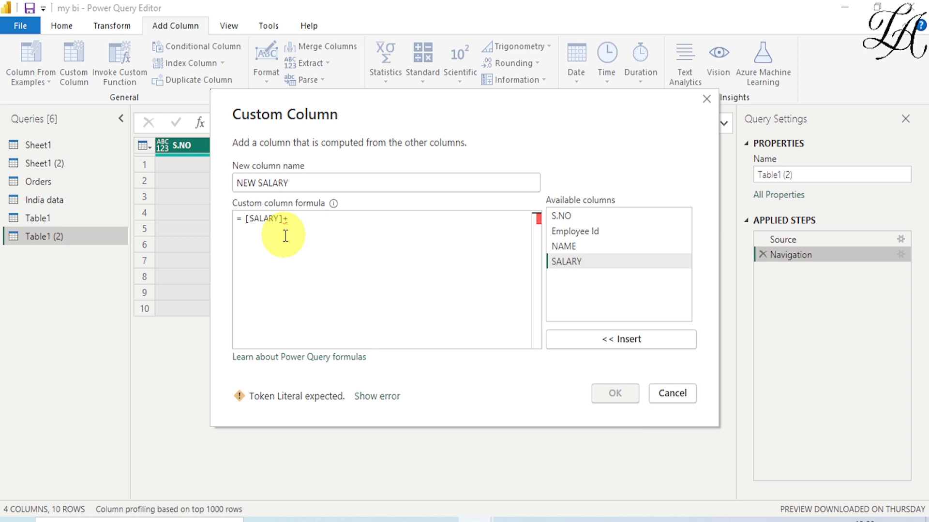
text(2000)
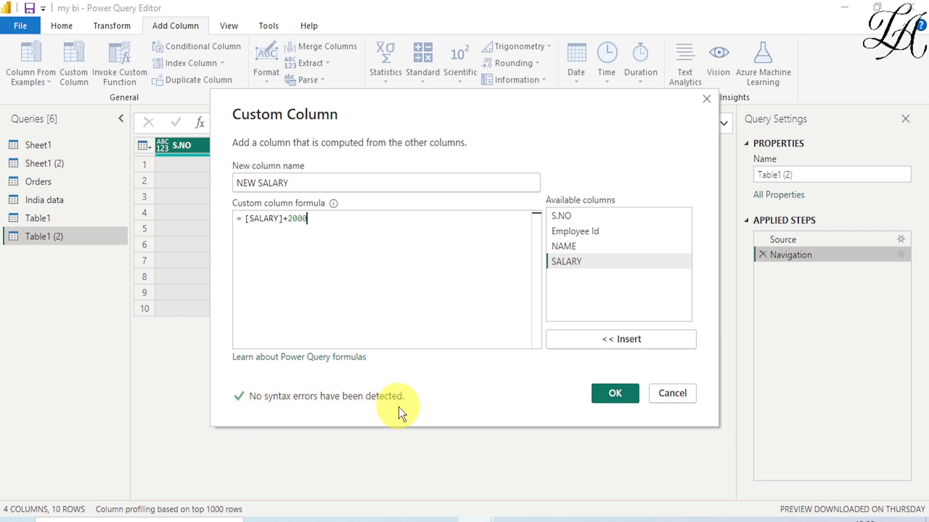
click(623, 392)
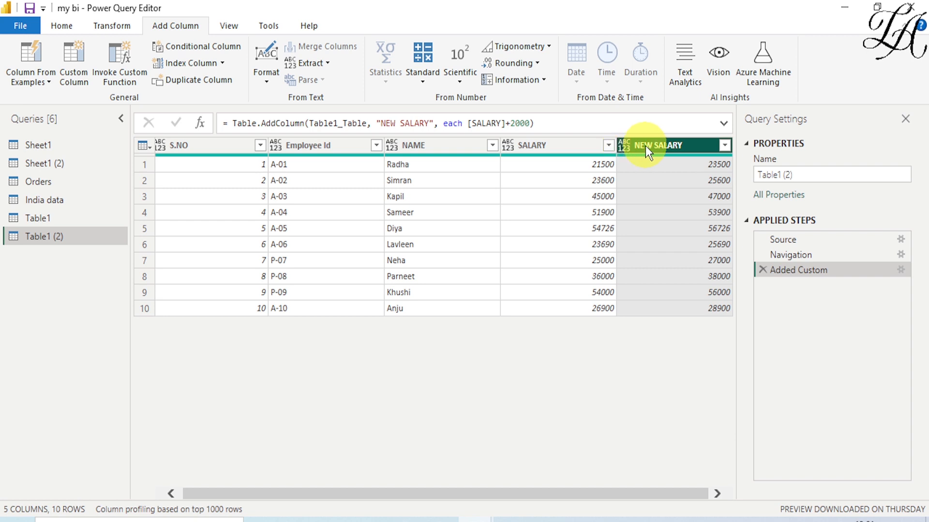
click(623, 145)
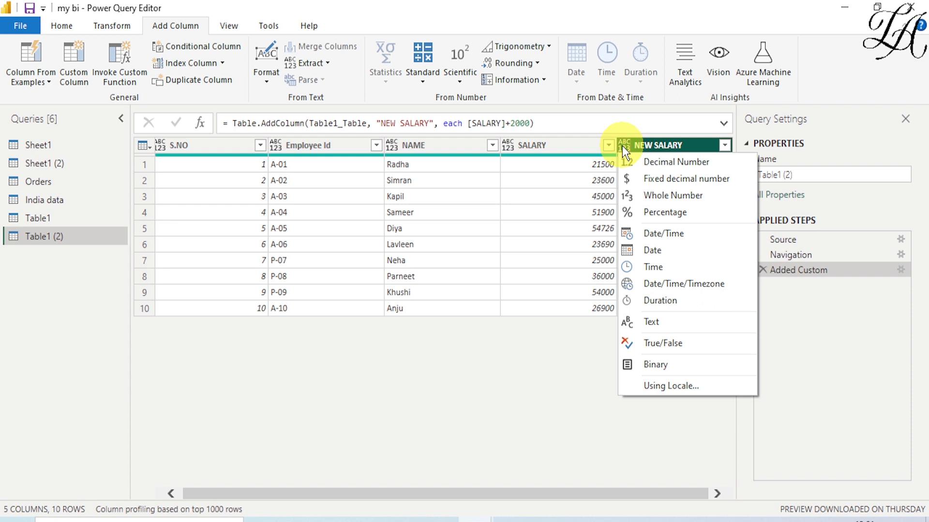
click(669, 193)
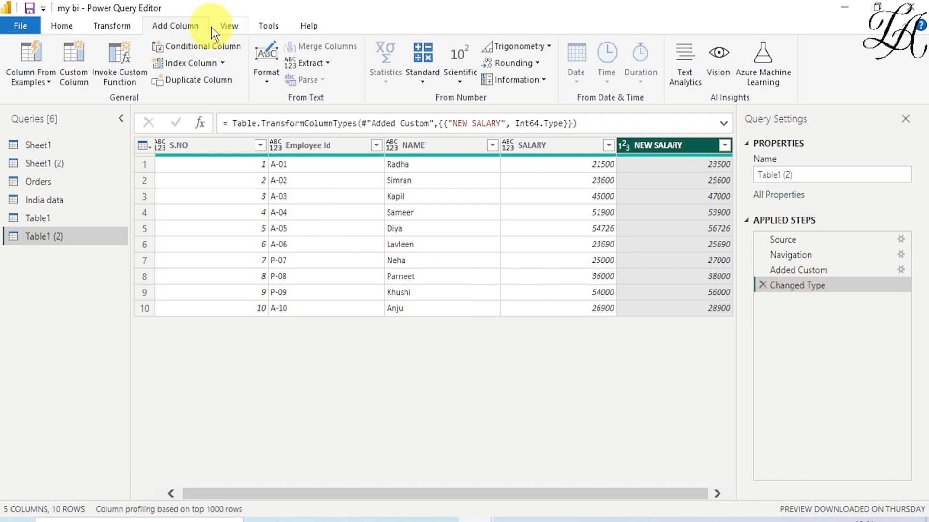
Examine the Added Custom and Changed Type lines in the query's M code in the Advanced Editor
click(227, 26)
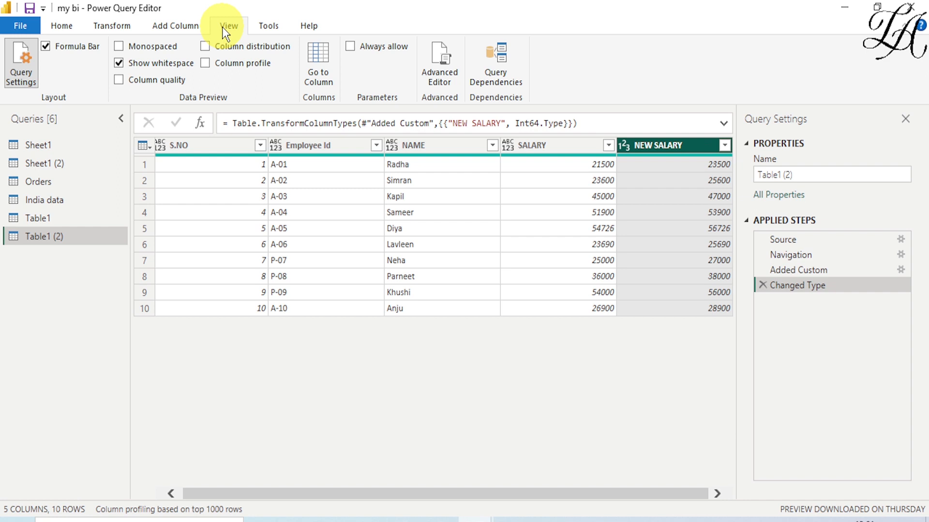
click(445, 59)
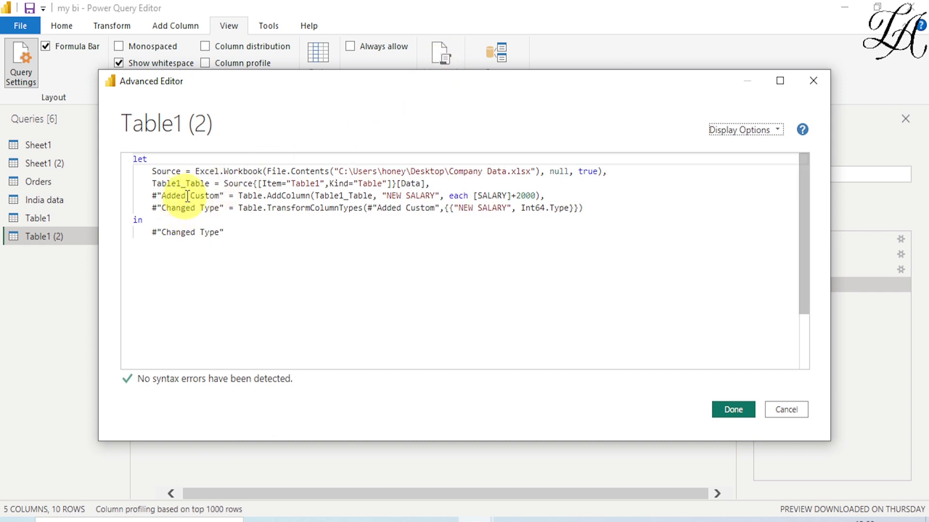
click(219, 196)
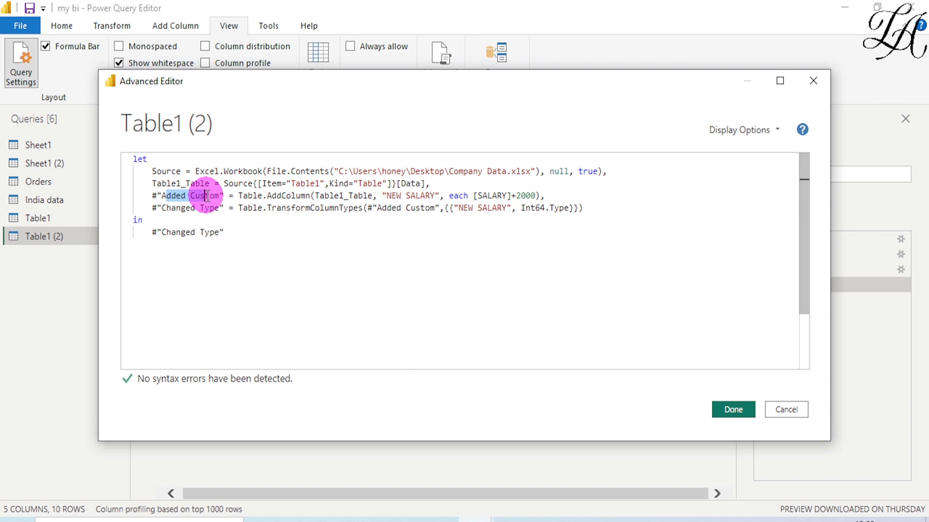
click(196, 207)
drag(197, 207, 202, 208)
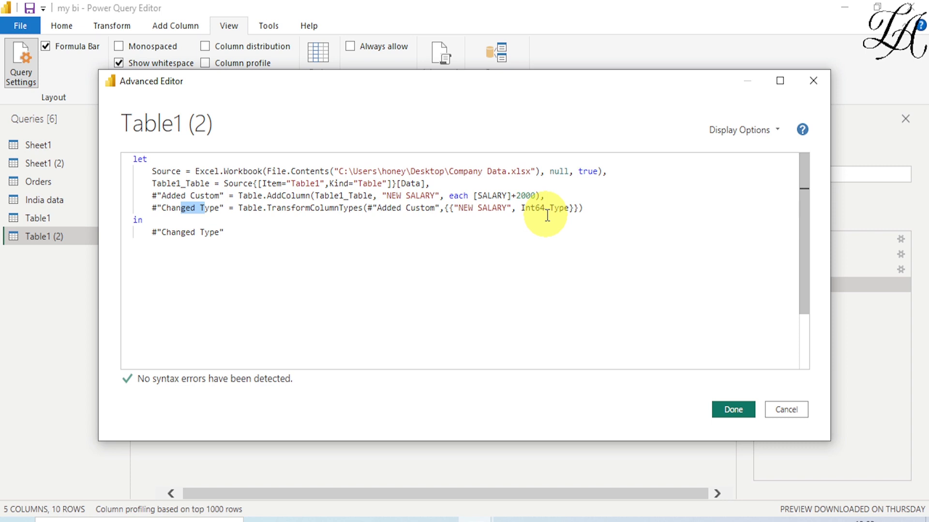
Review the final in expression of the query's M code and close the Advanced Editor without changes
click(297, 247)
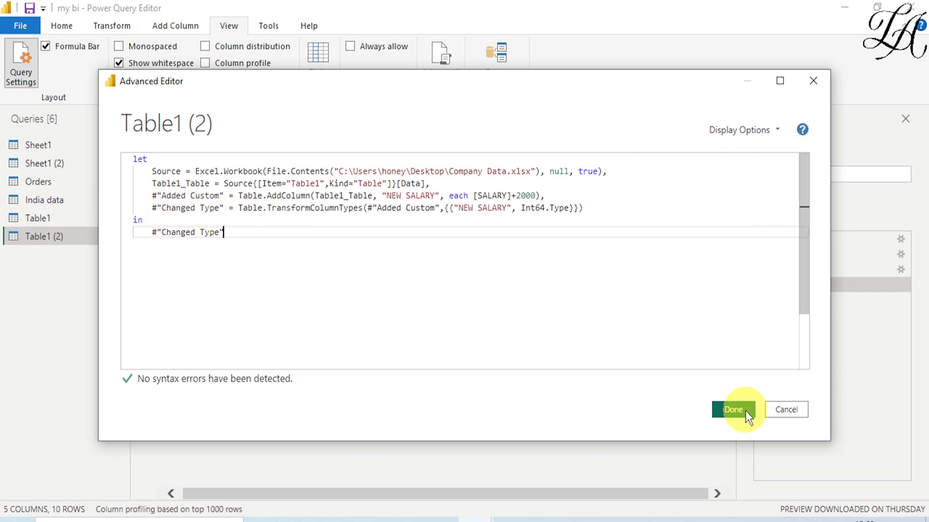
click(817, 86)
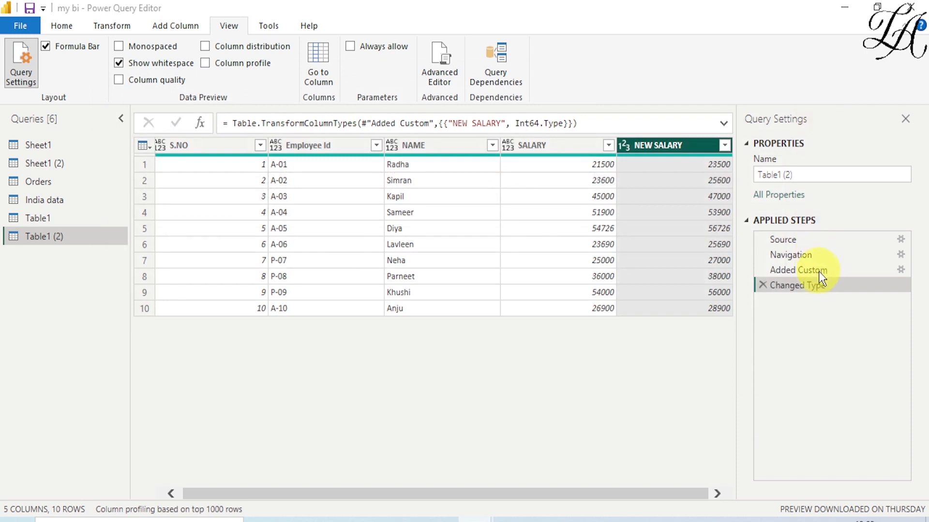
Rename the Added Custom applied step to AddedCustom and examine its line in the query's M code in the Advanced Editor
right_click(798, 269)
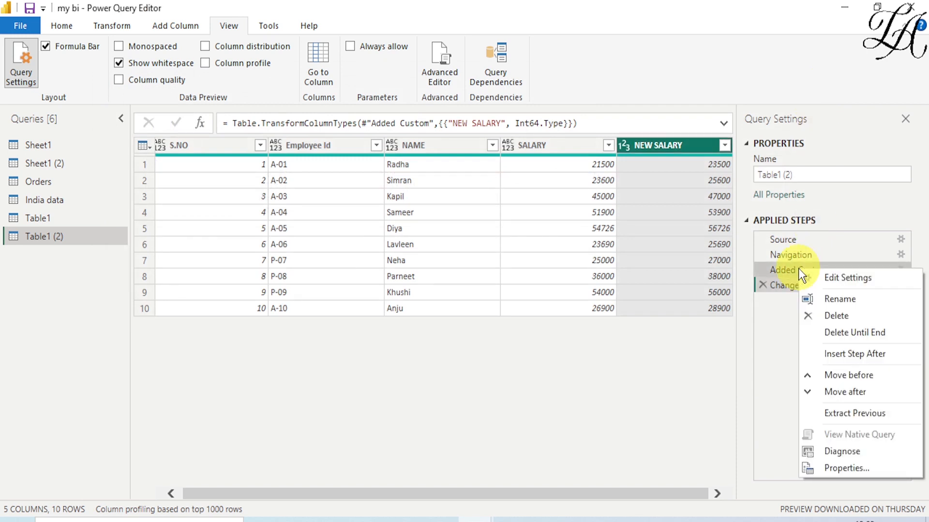
click(833, 300)
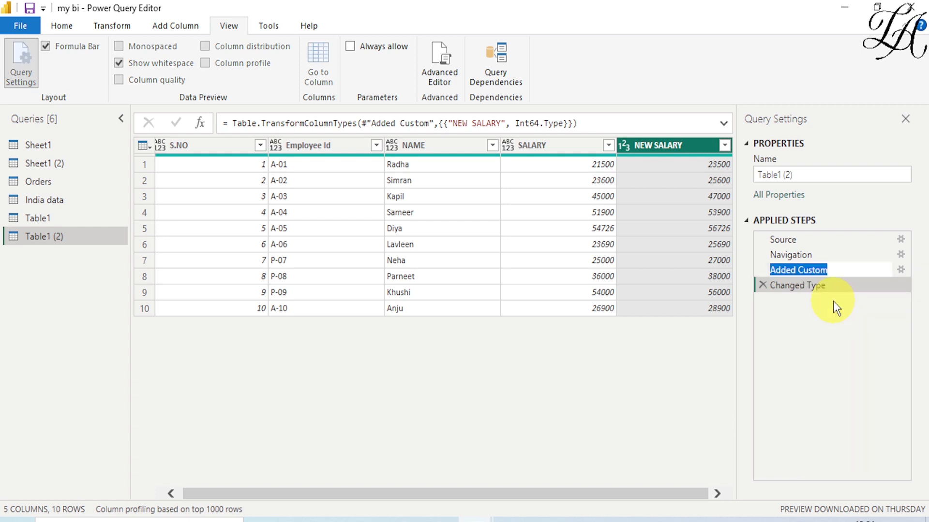
click(799, 270)
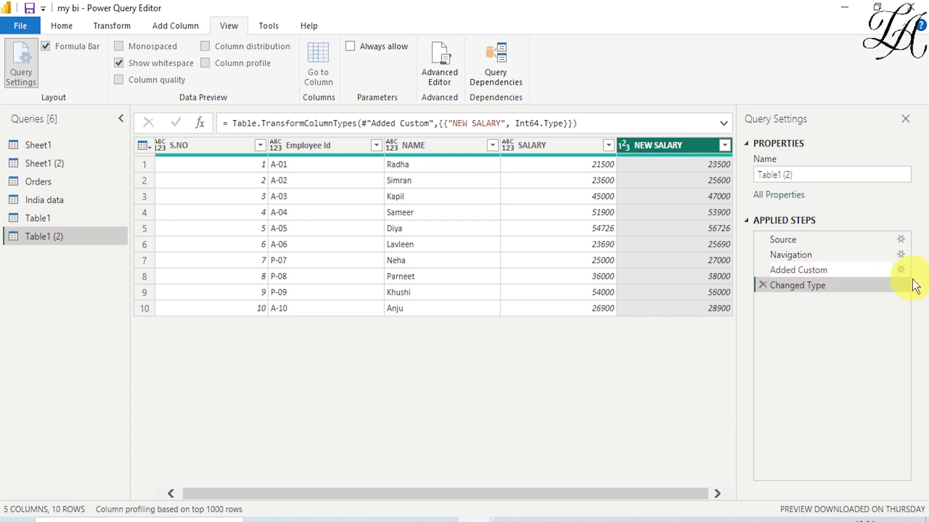
key(BackSpace)
click(879, 323)
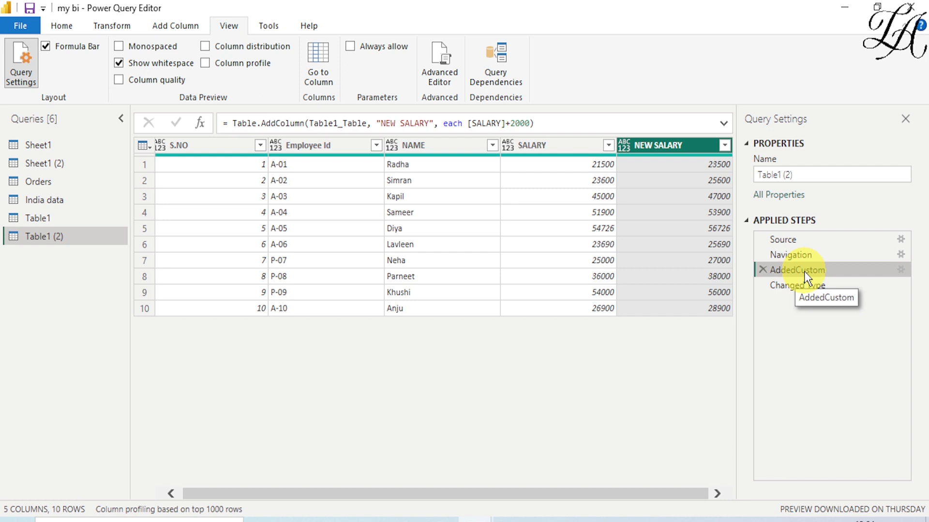
click(445, 65)
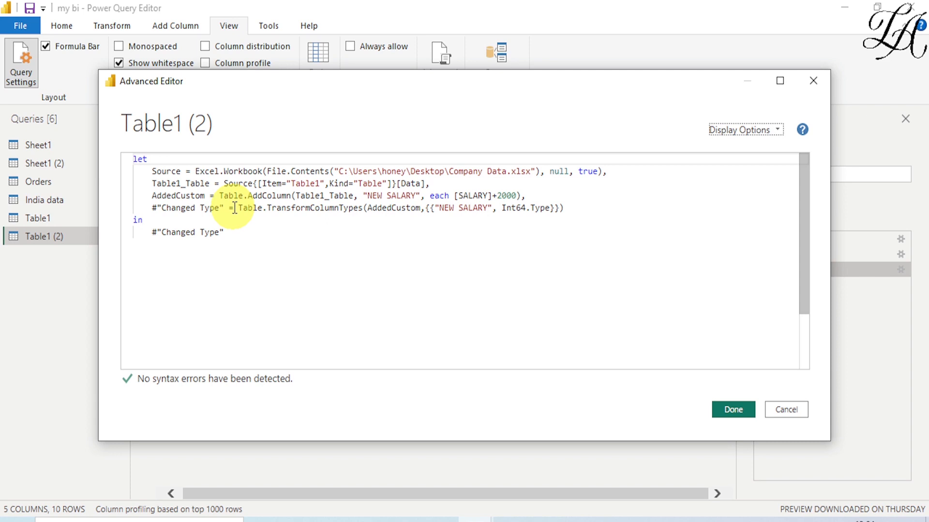
click(787, 411)
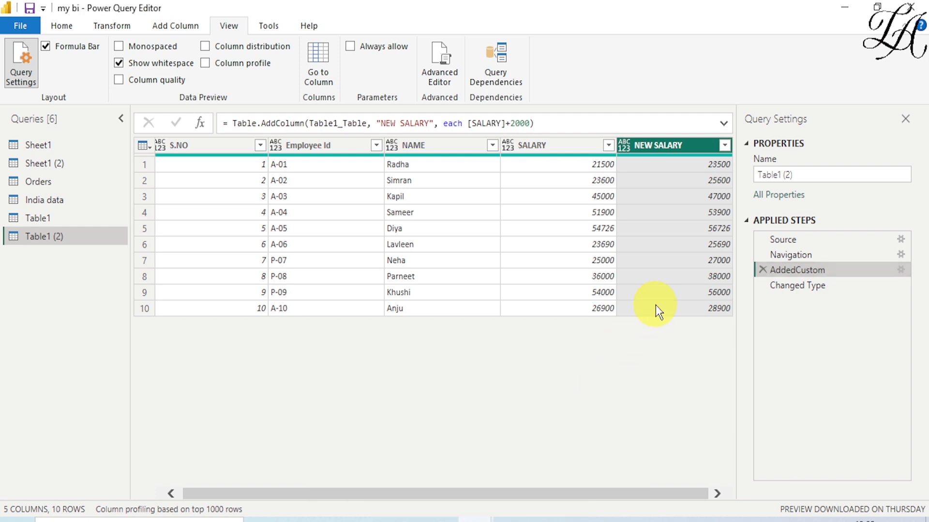
Switch to Power BI Desktop and discard the pending changes to the Table1 (2) query
click(910, 6)
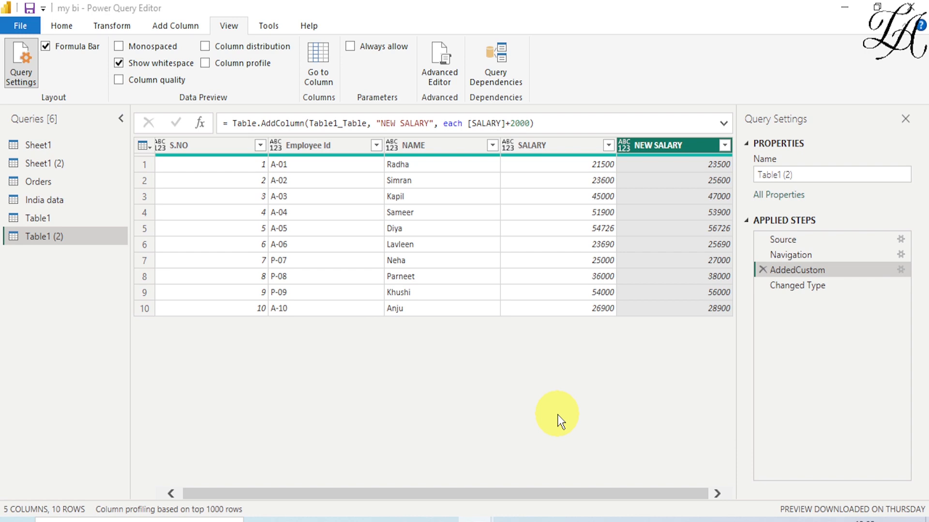
mouse_move(482, 517)
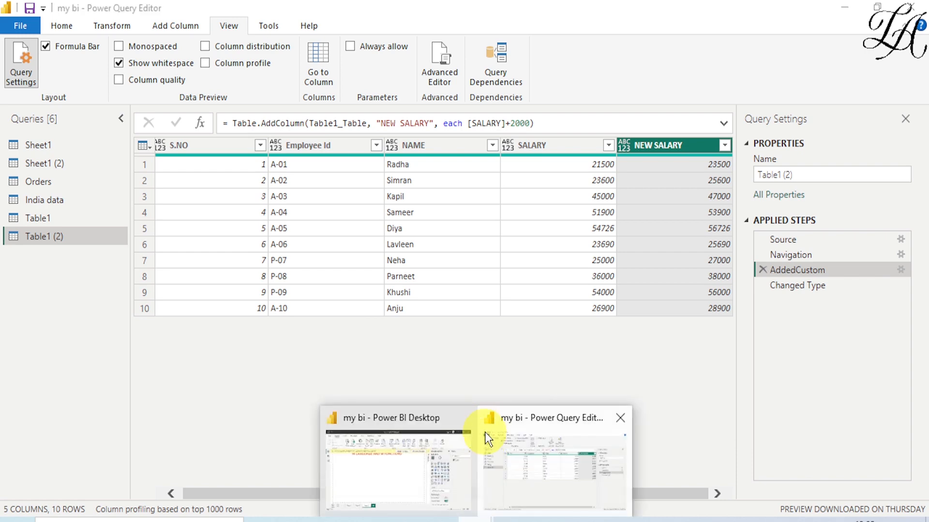
click(428, 469)
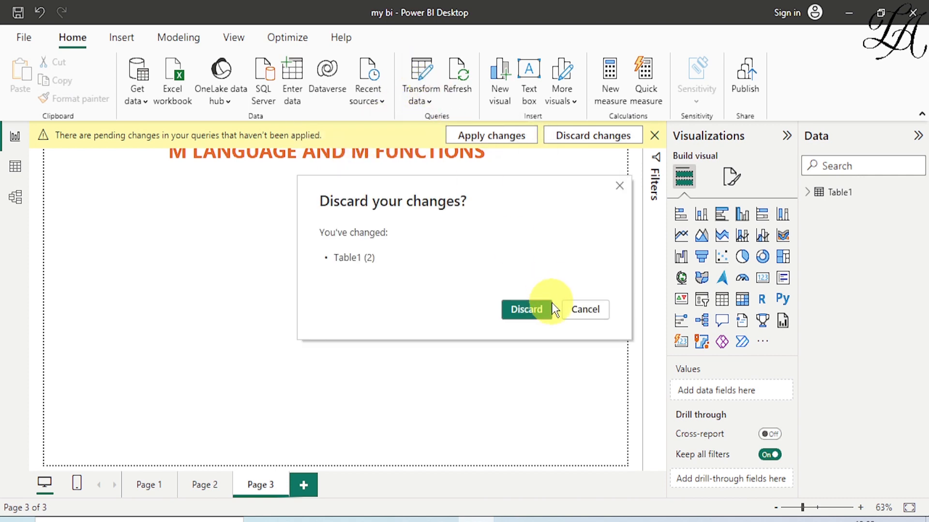
click(548, 309)
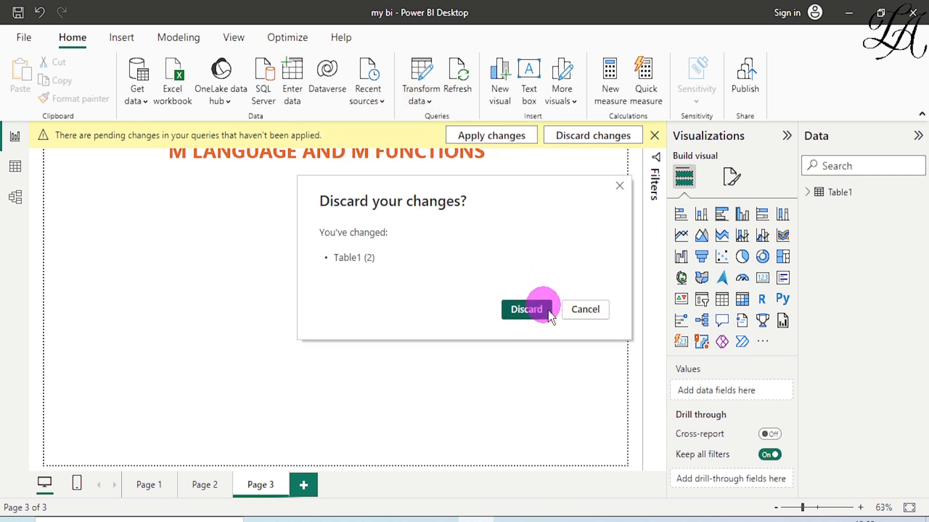
Reopen the Power Query Editor, create a blank query with the formula =#shared and convert the resulting record into a table
click(421, 70)
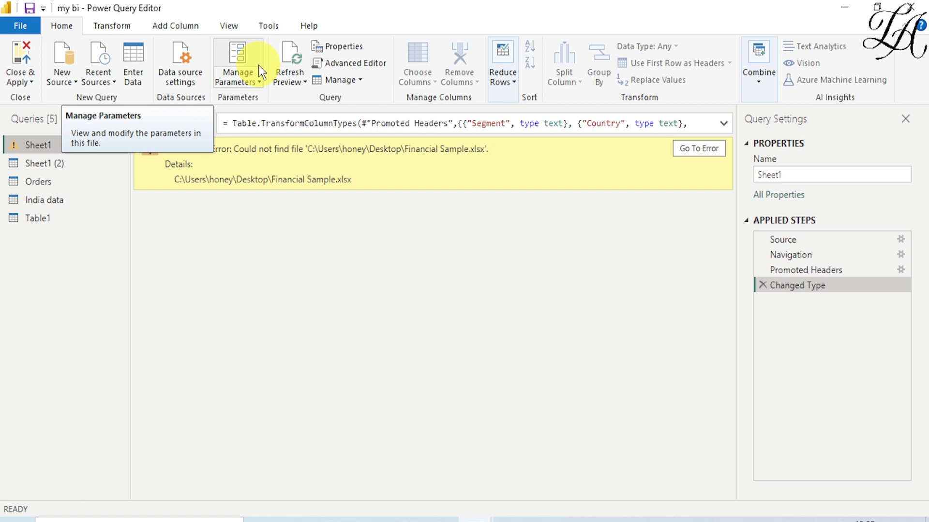
click(71, 82)
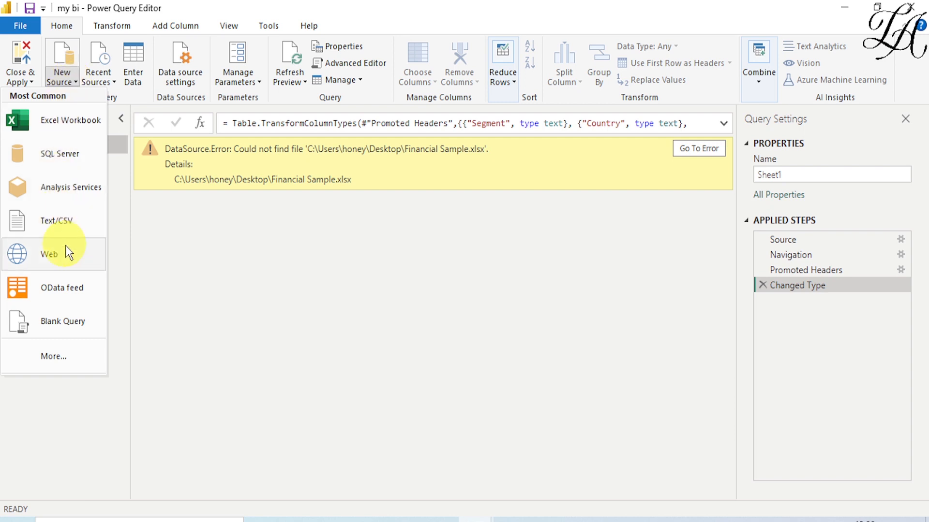
click(65, 326)
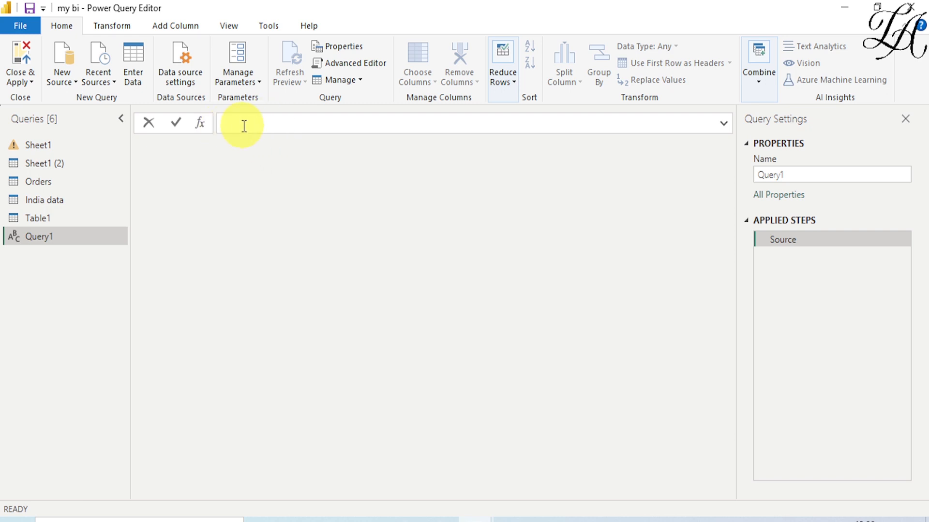
text(= #s)
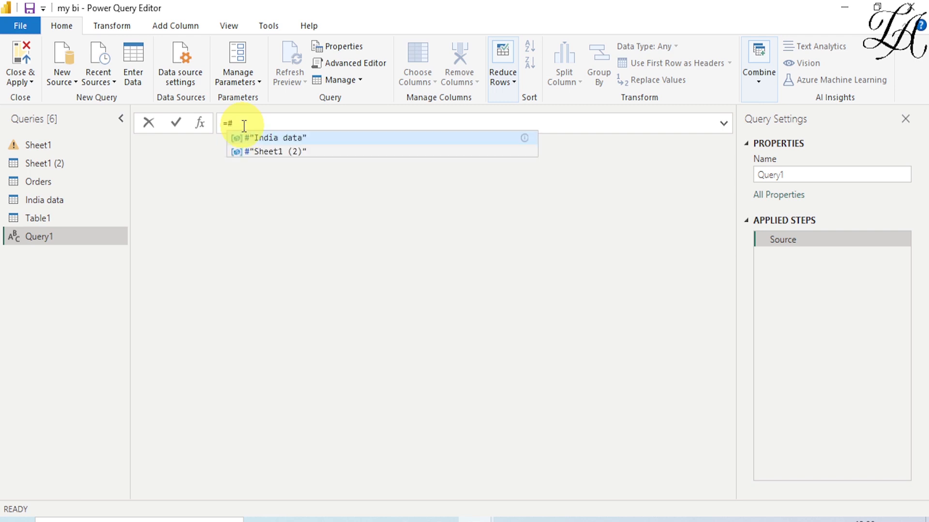
text(hared)
key(Return)
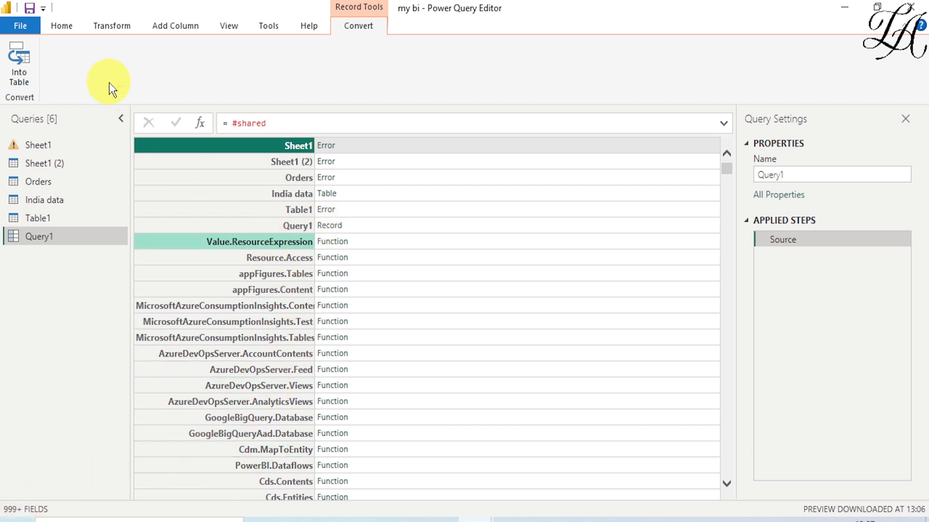
click(24, 61)
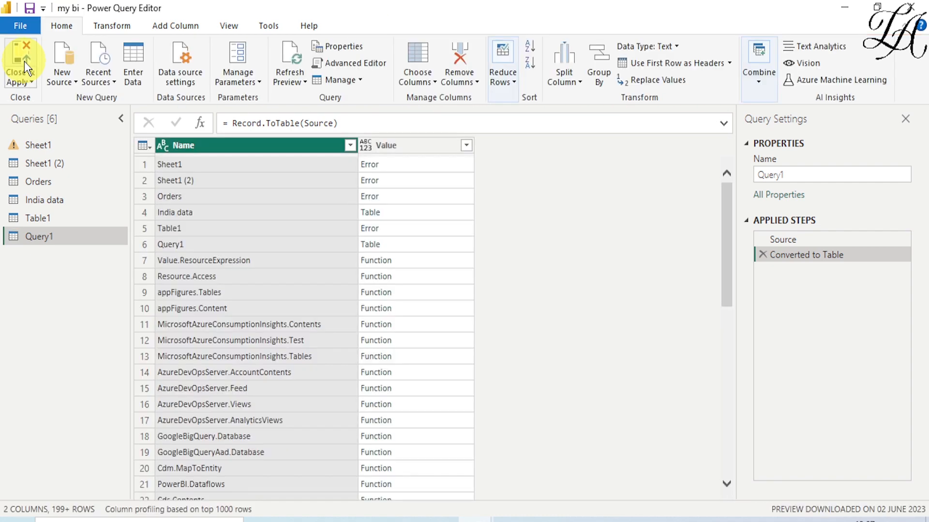
Filter the Name column to all function names that match the search text date
click(175, 146)
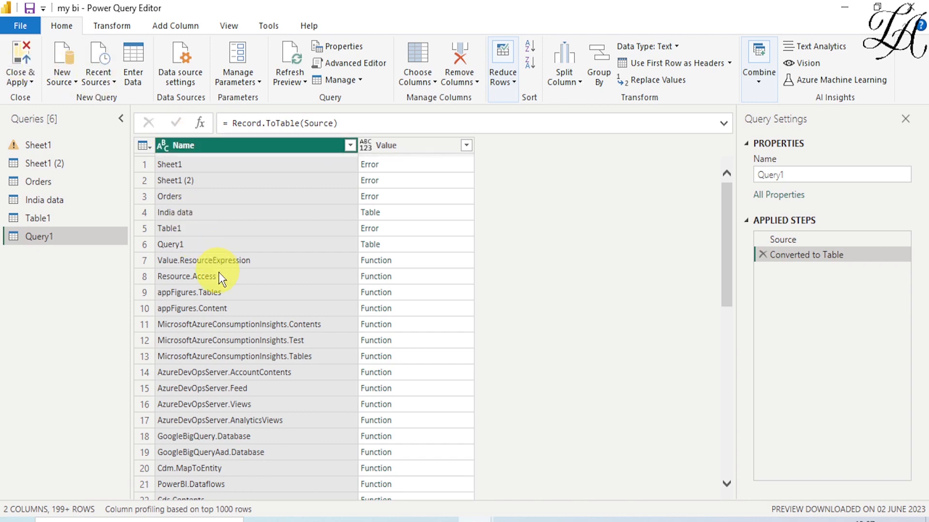
click(350, 146)
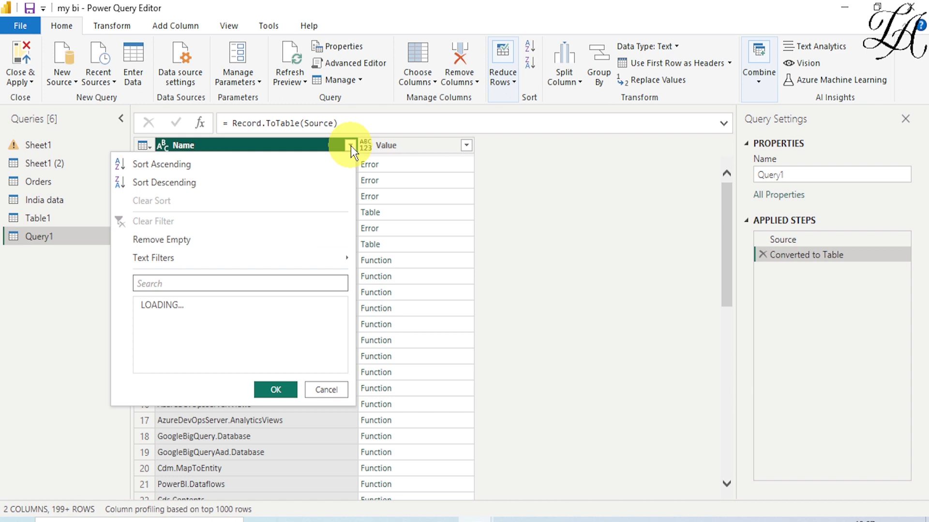
scroll(208, 389, down, 1)
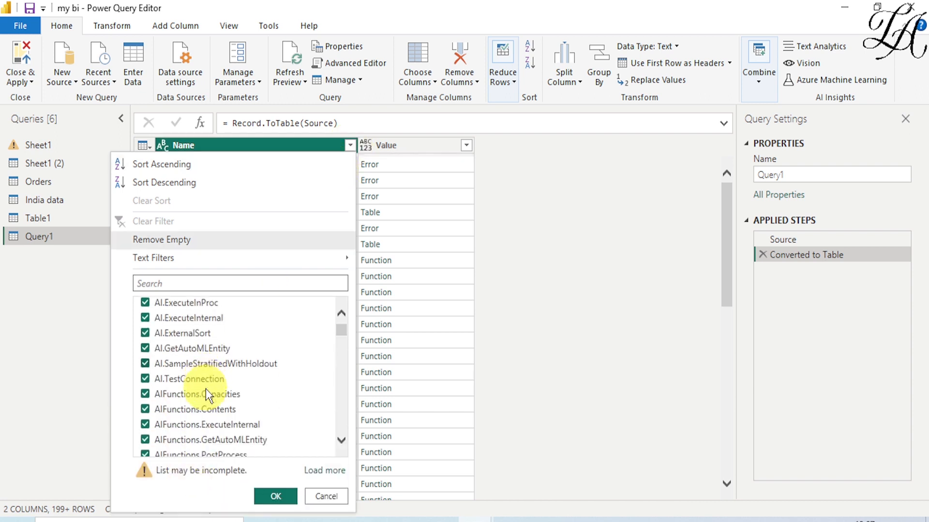
scroll(213, 380, up, 1)
click(170, 279)
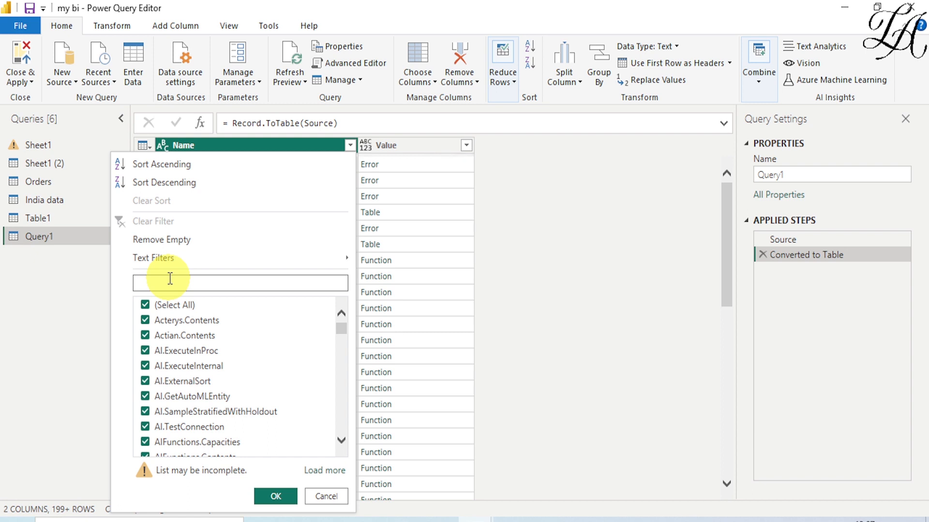
text(date)
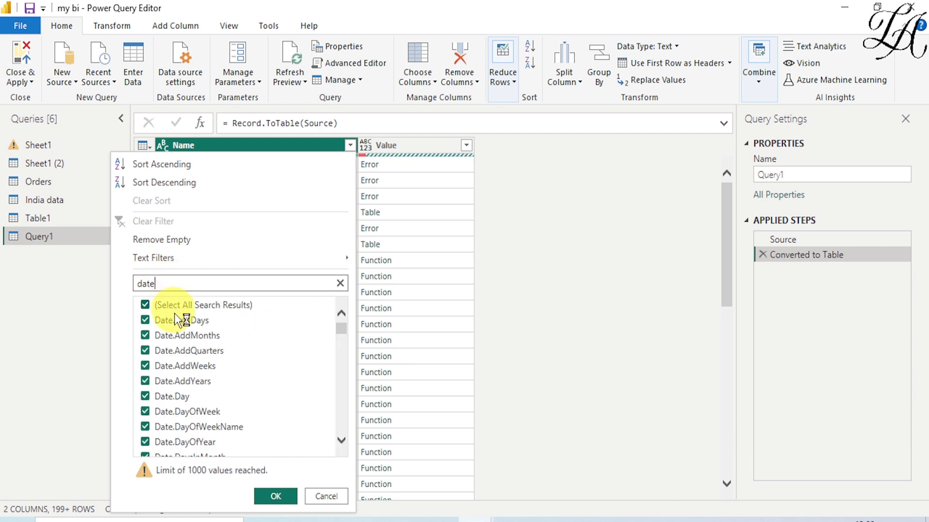
scroll(188, 385, down, 1)
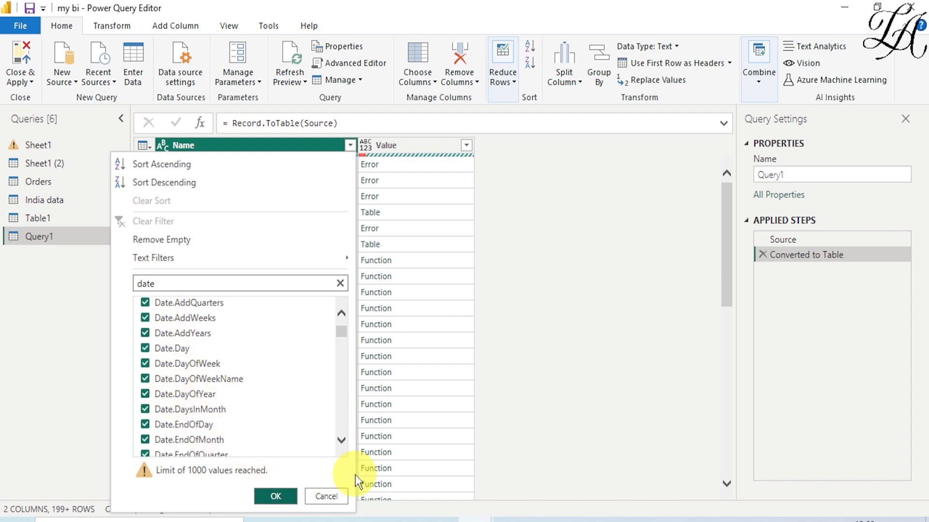
key(Return)
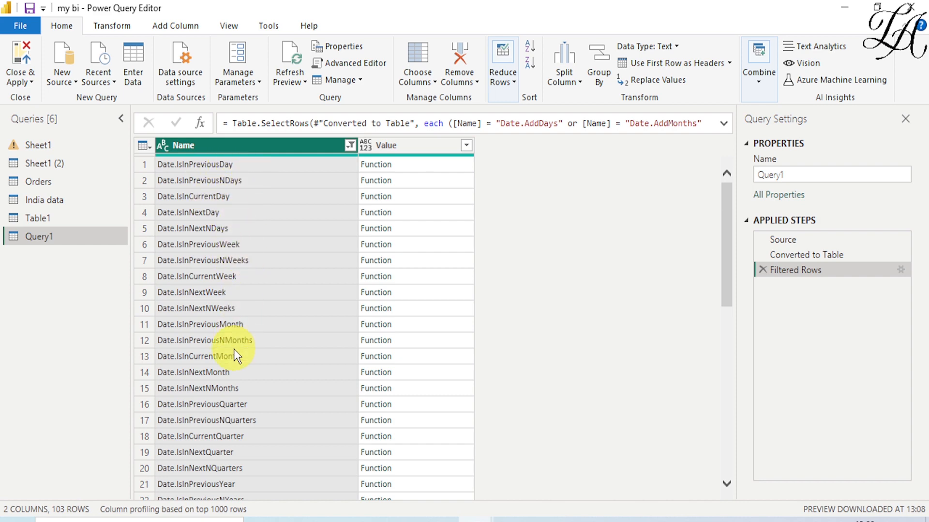
Look through the filtered list of date functions and preview the documentation of Date.IsInNextDay from its Value cell
scroll(233, 349, down, 10)
scroll(232, 359, down, 1)
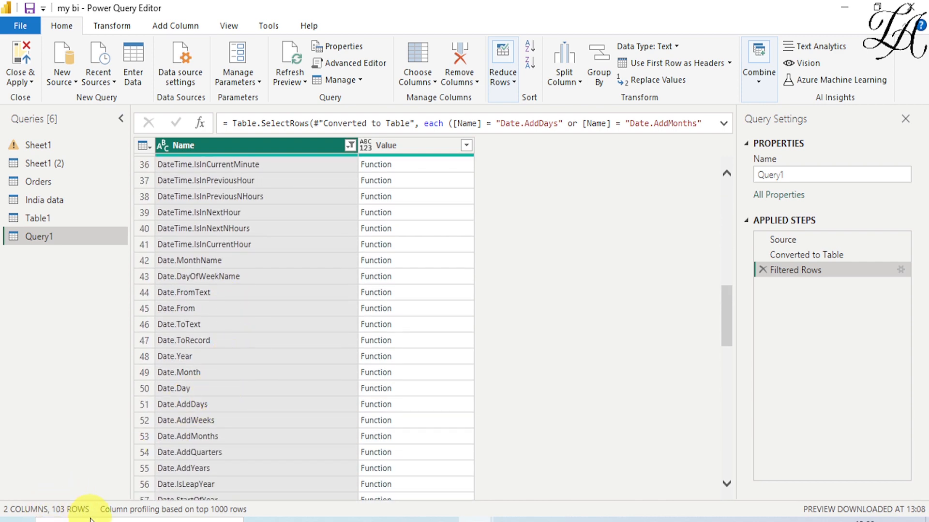
scroll(369, 366, up, 12)
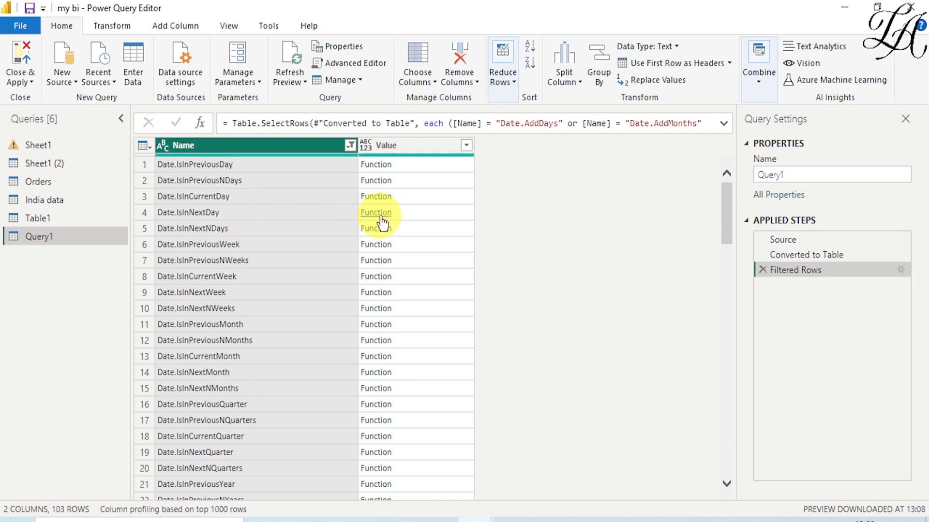
click(438, 213)
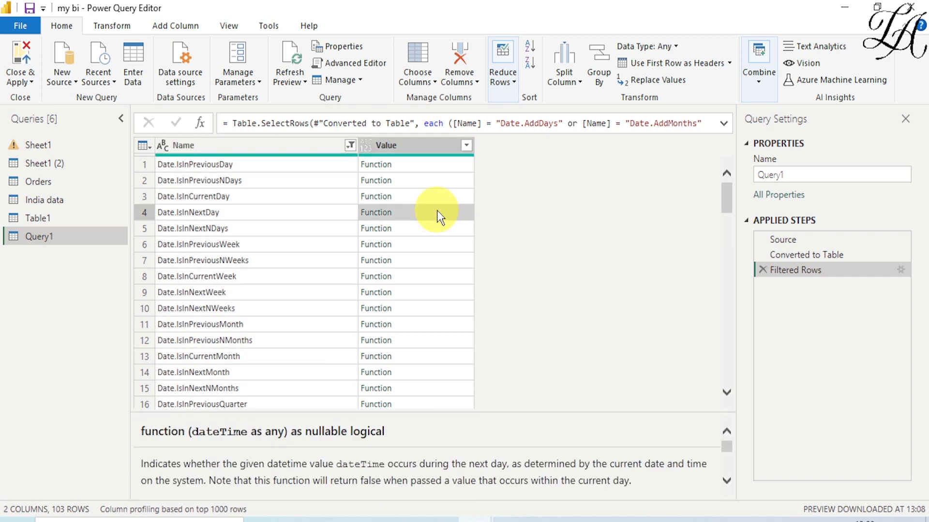
scroll(656, 419, down, 1)
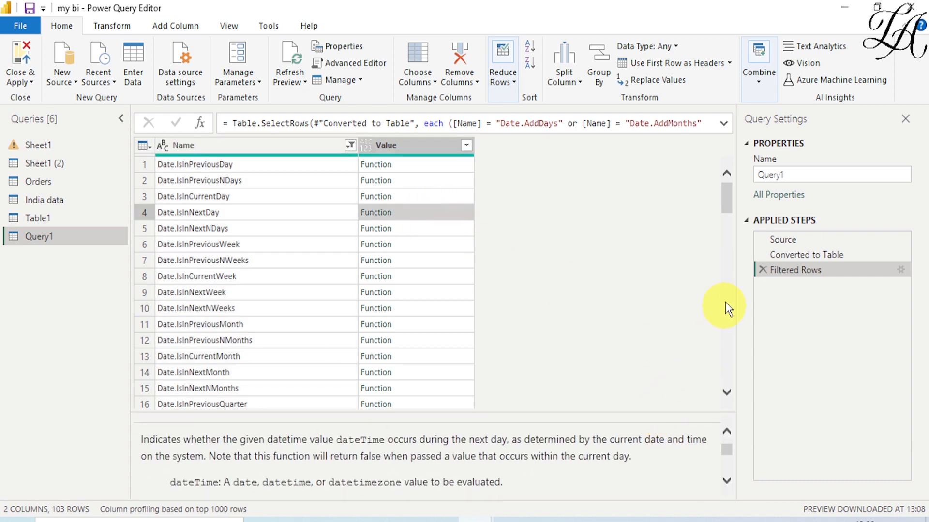
scroll(725, 301, down, 2)
scroll(593, 469, up, 1)
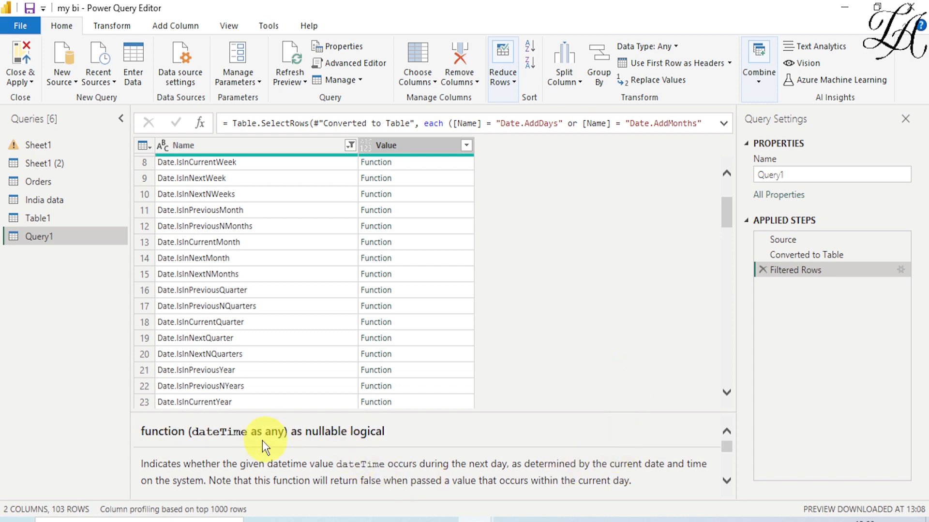
Examine the signature, description, usage example and output in the Date.IsInNextDay documentation
click(150, 428)
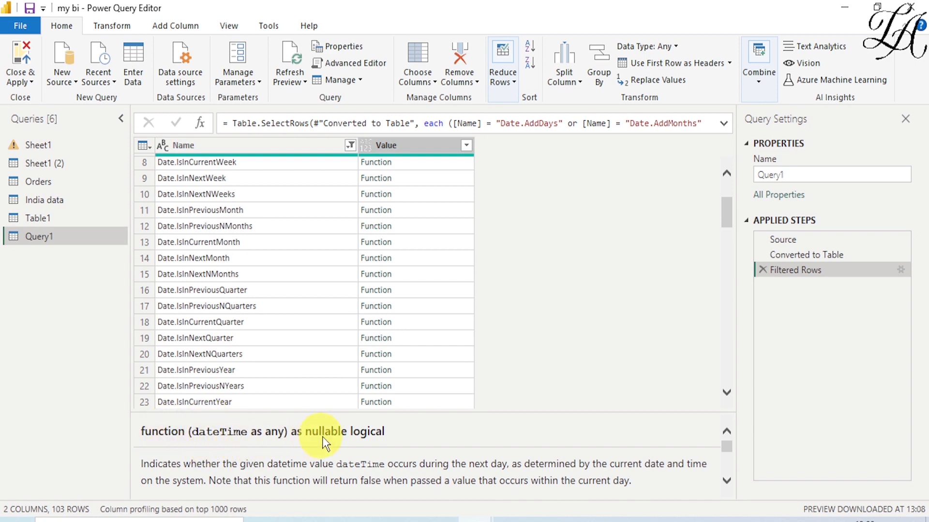
scroll(710, 352, down, 2)
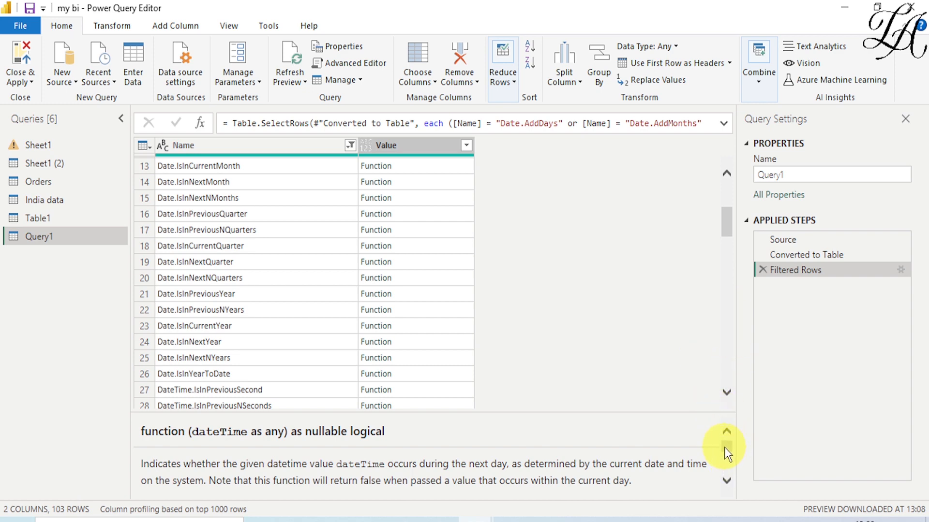
drag(724, 447, 726, 459)
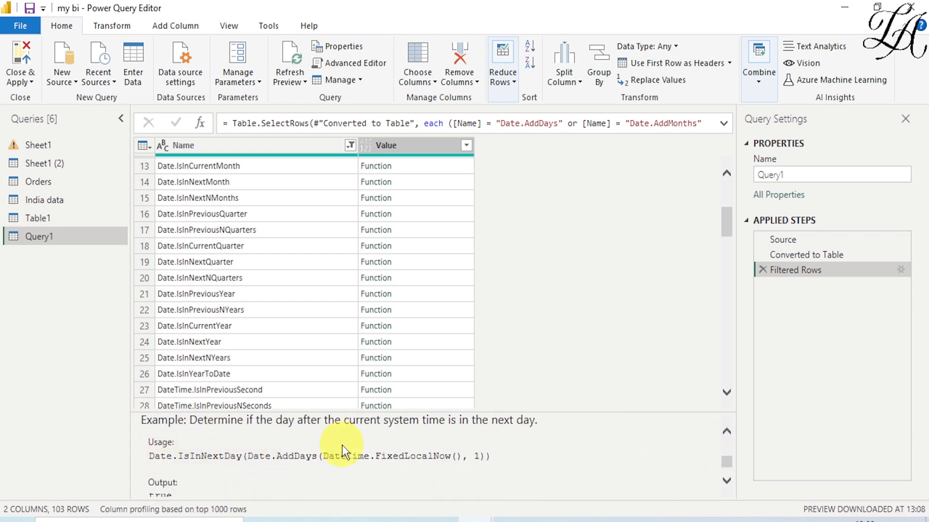
scroll(342, 446, up, 1)
scroll(344, 445, up, 1)
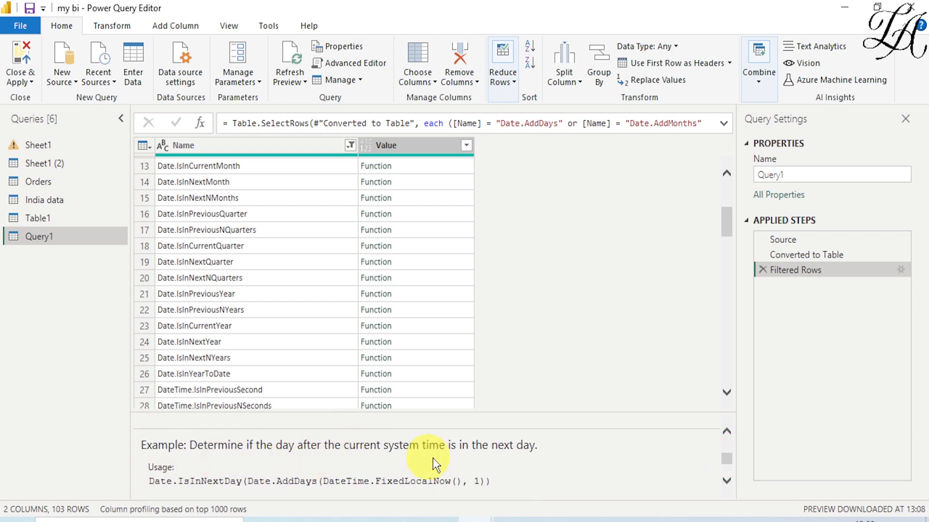
scroll(341, 459, down, 3)
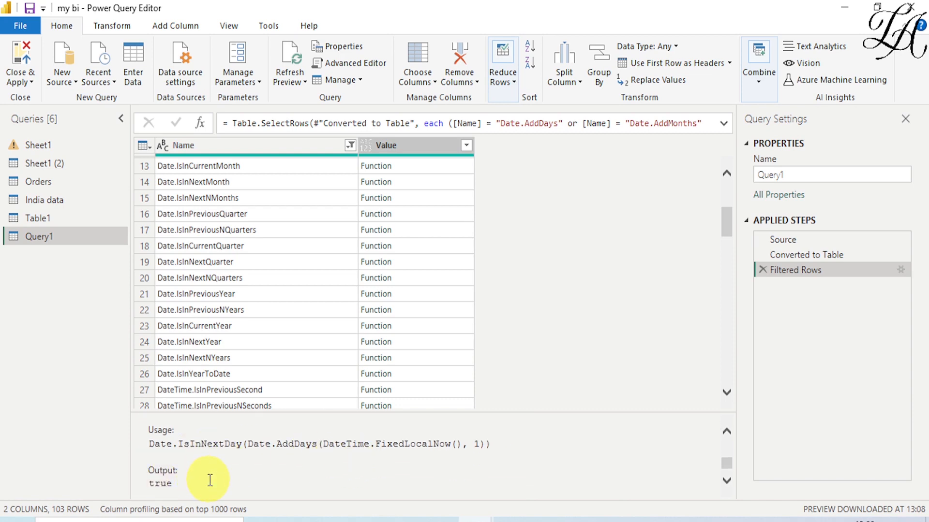
scroll(210, 480, down, 1)
scroll(209, 480, up, 3)
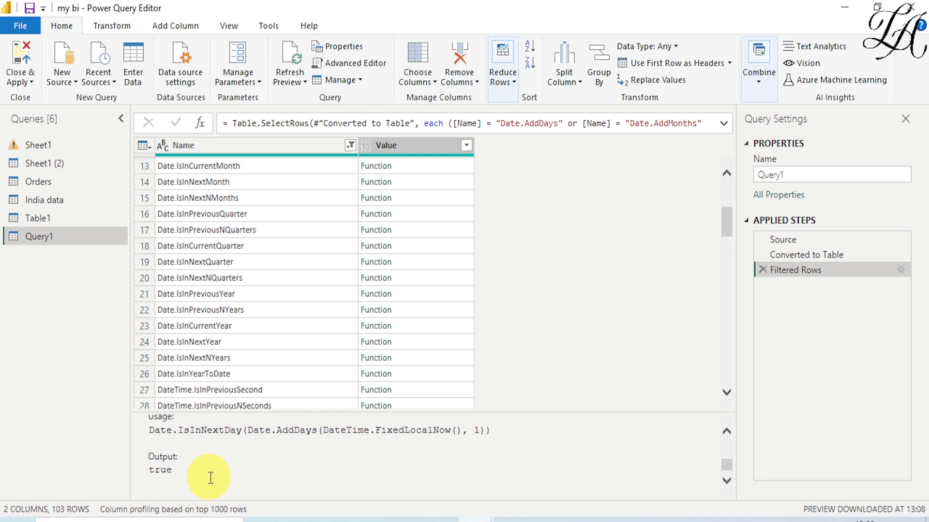
scroll(208, 476, up, 1)
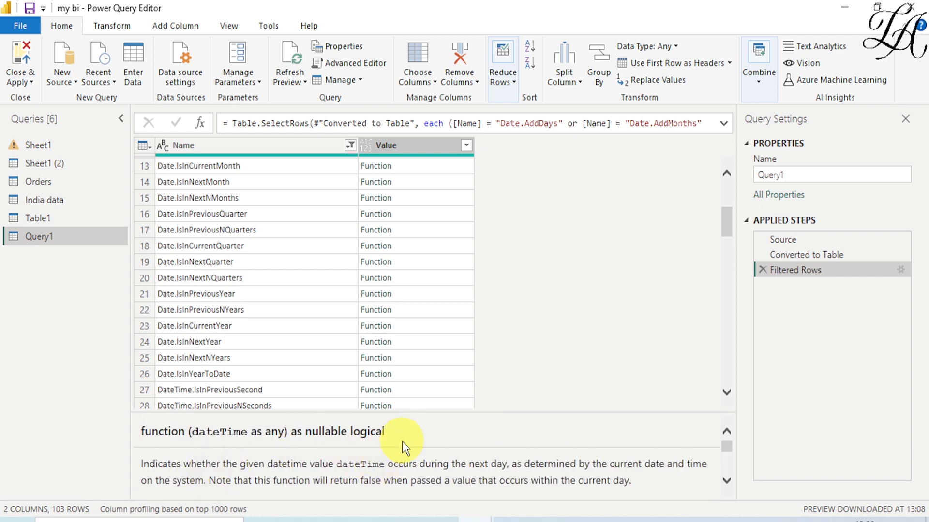